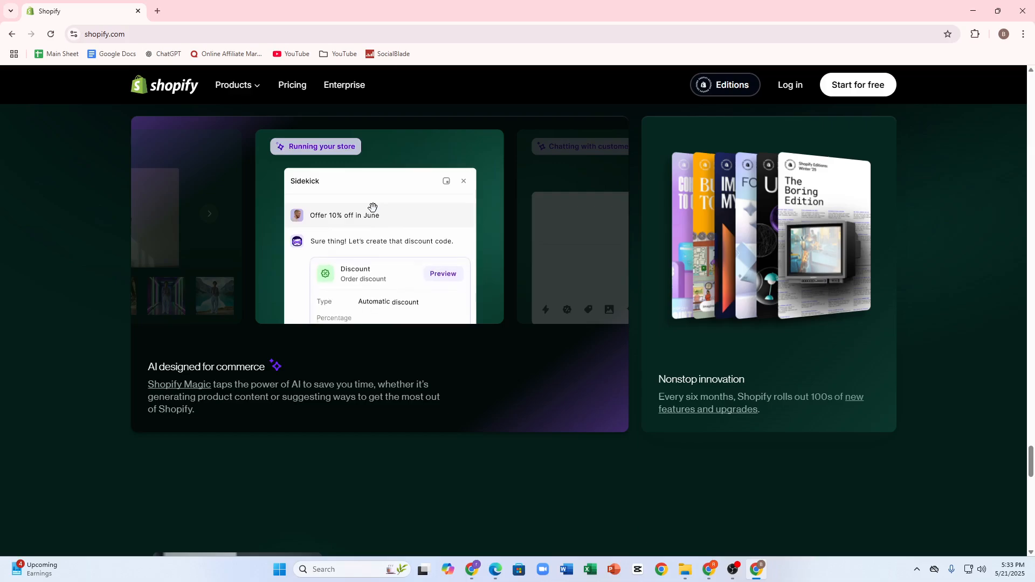
# Search for "shopify admin" in a new browser tab and log in to the Shopify store's admin
pyautogui.click(156, 10)
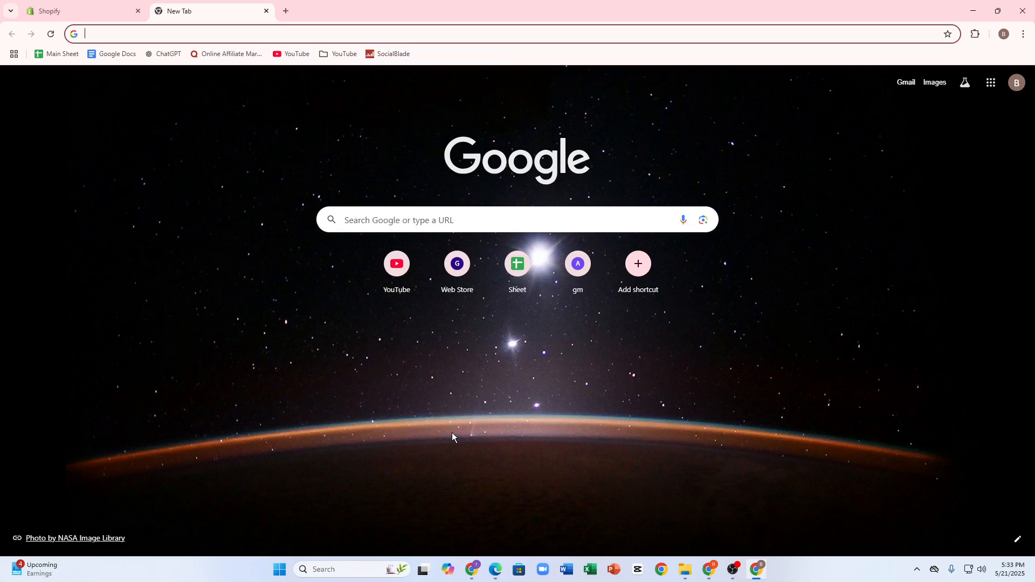
pyautogui.click(286, 11)
pyautogui.write('shopify')
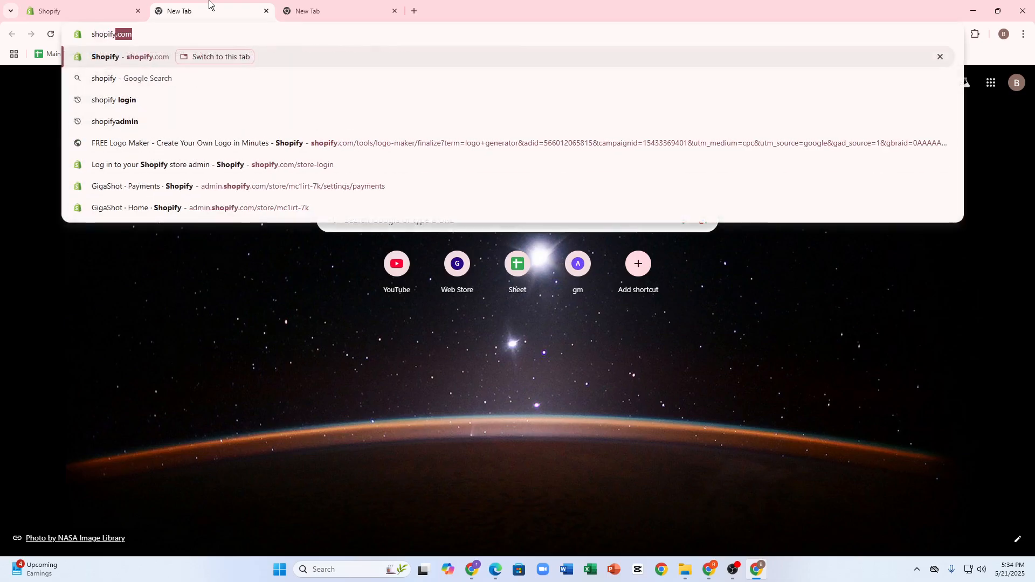
pyautogui.write(' admin')
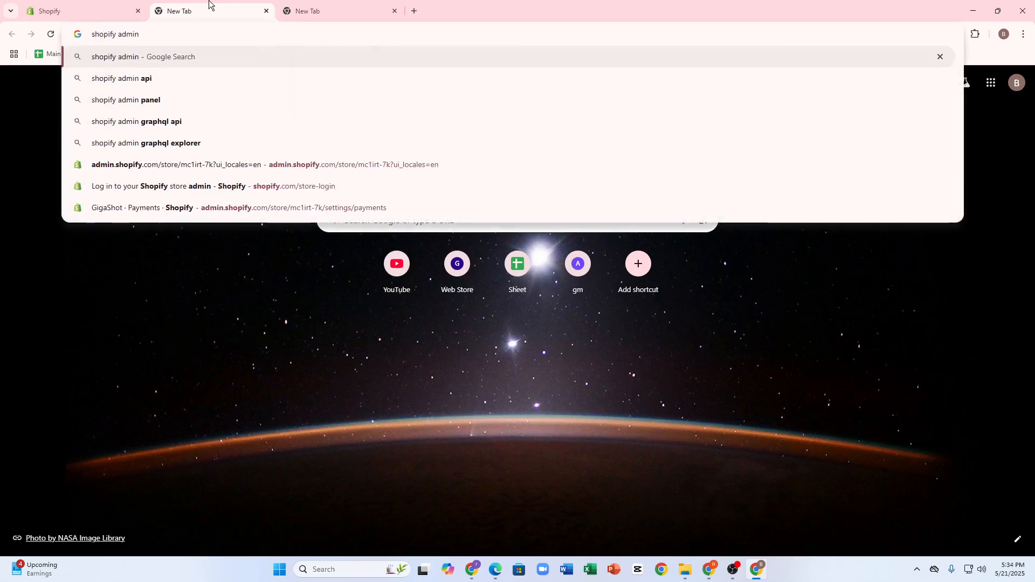
pyautogui.press('Return')
pyautogui.click(220, 182)
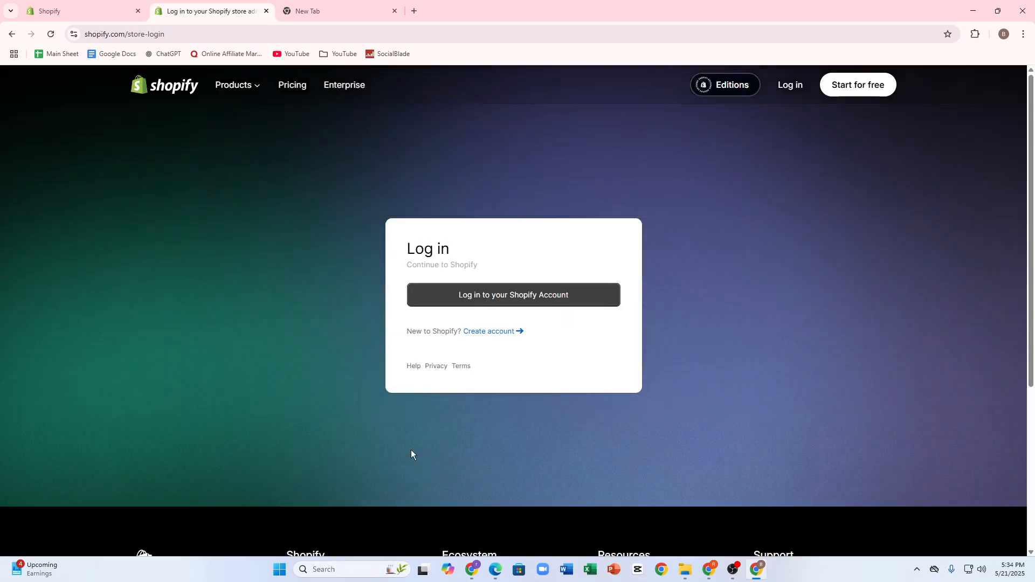
pyautogui.click(435, 301)
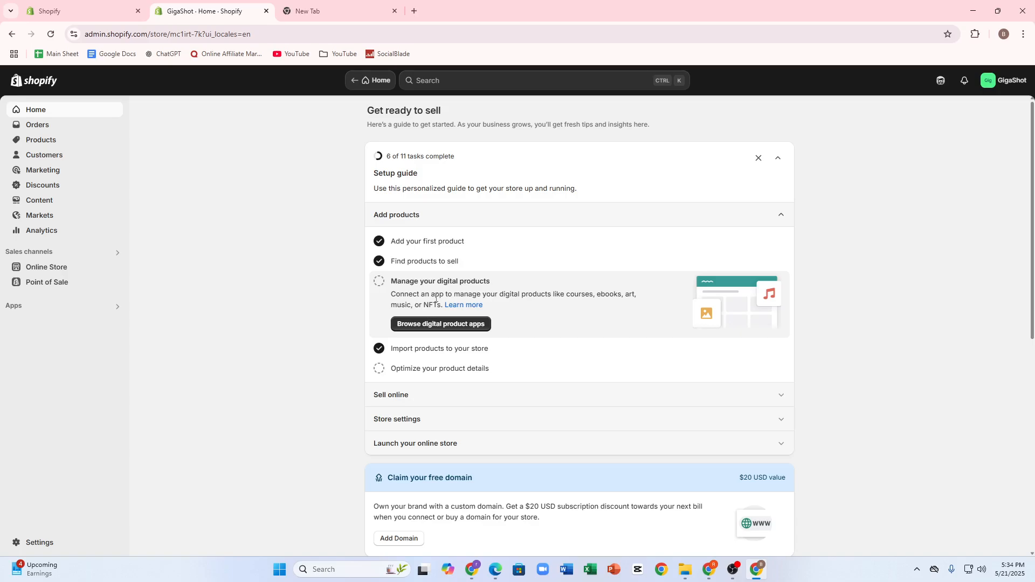
# Find the store's Apps and sales channels settings using the recent "apps" search, and open the Shopify App Store from there
pyautogui.click(24, 312)
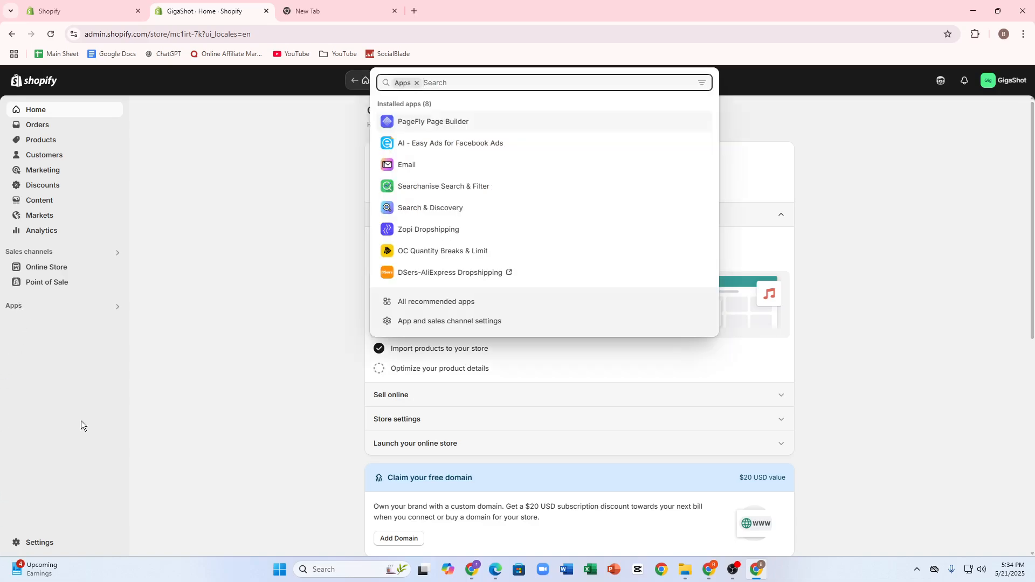
pyautogui.click(418, 84)
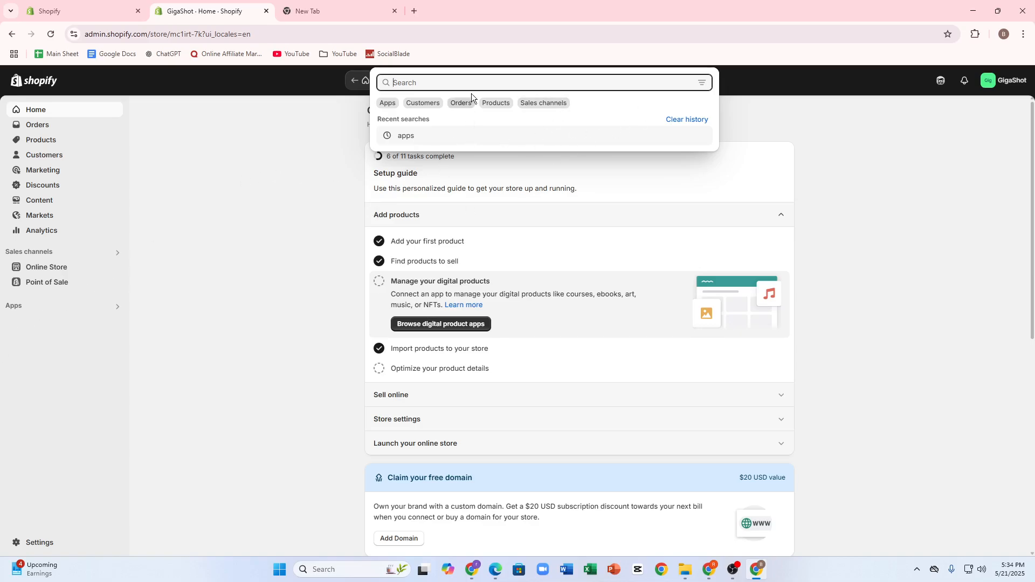
pyautogui.click(398, 137)
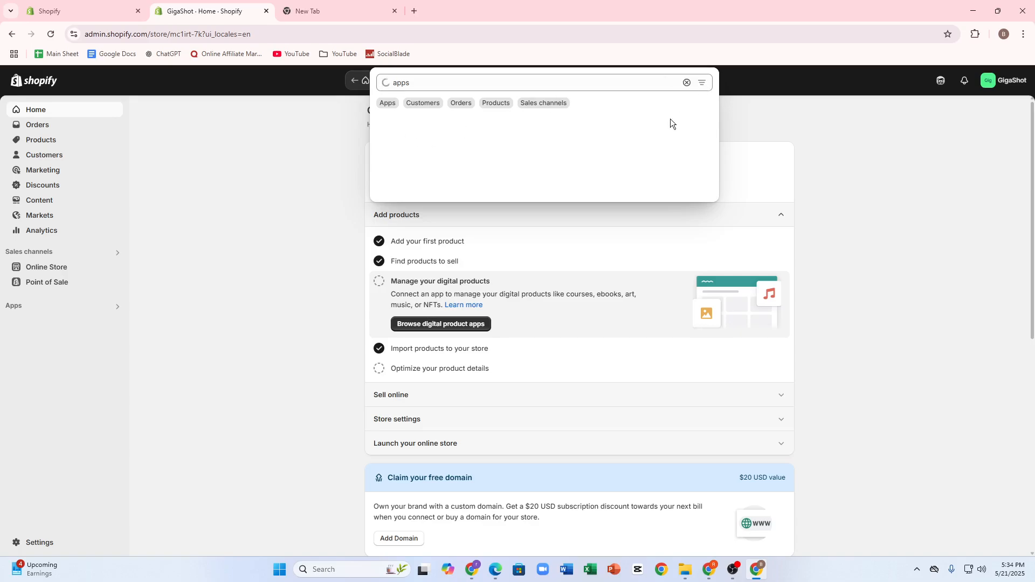
pyautogui.click(493, 152)
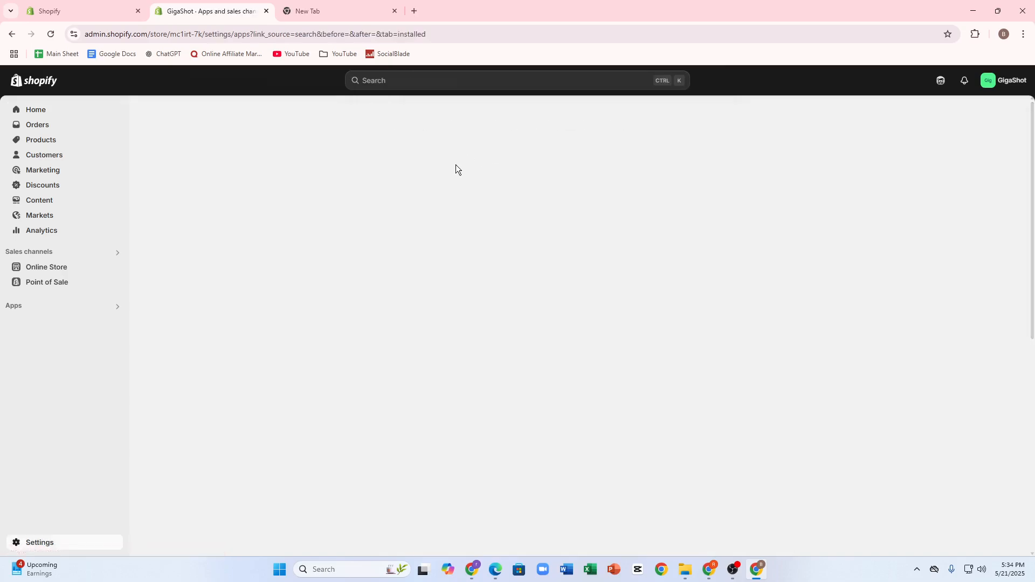
pyautogui.click(753, 125)
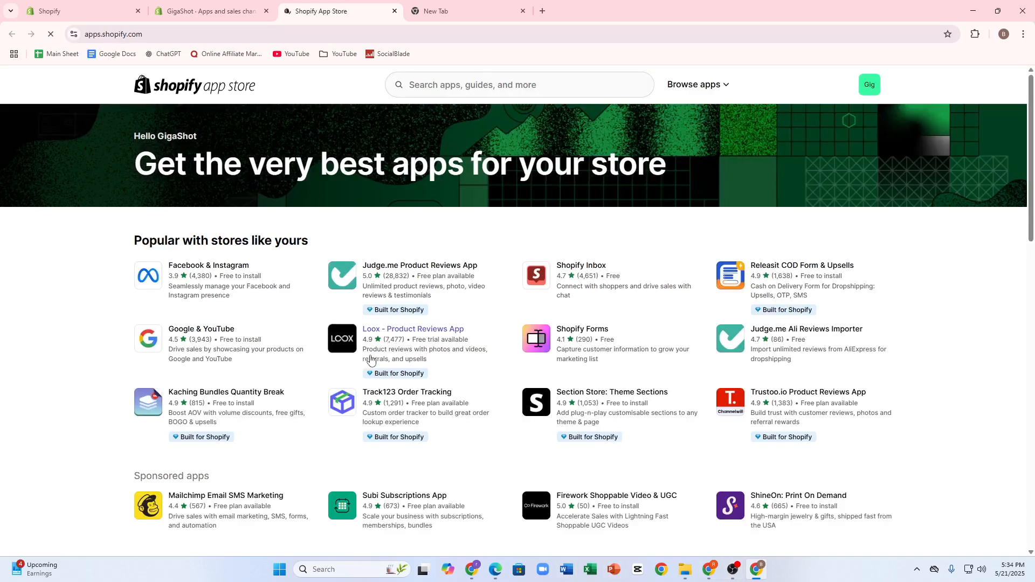
# Search the Shopify App Store for "popup"
pyautogui.click(432, 85)
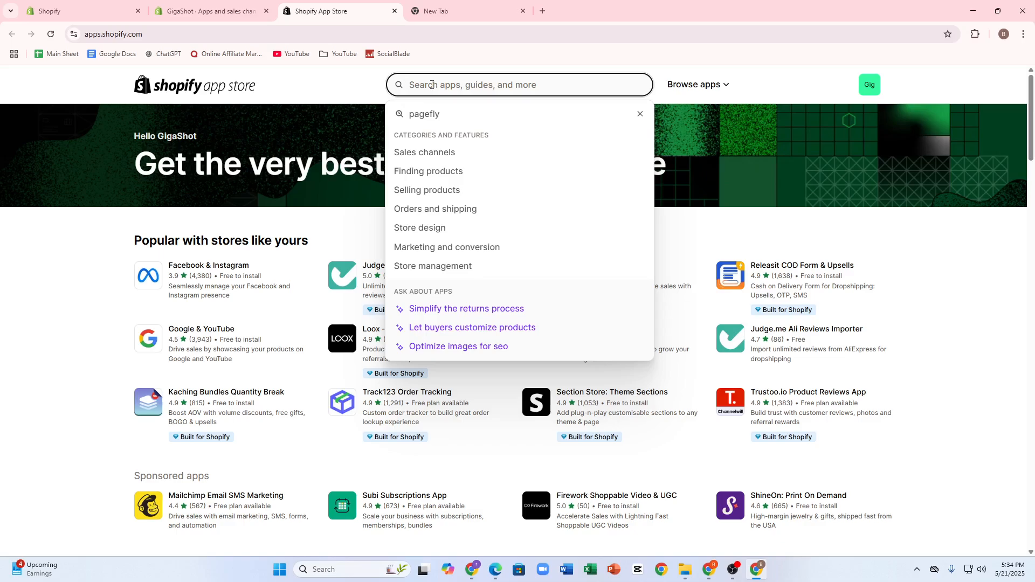
pyautogui.write('p')
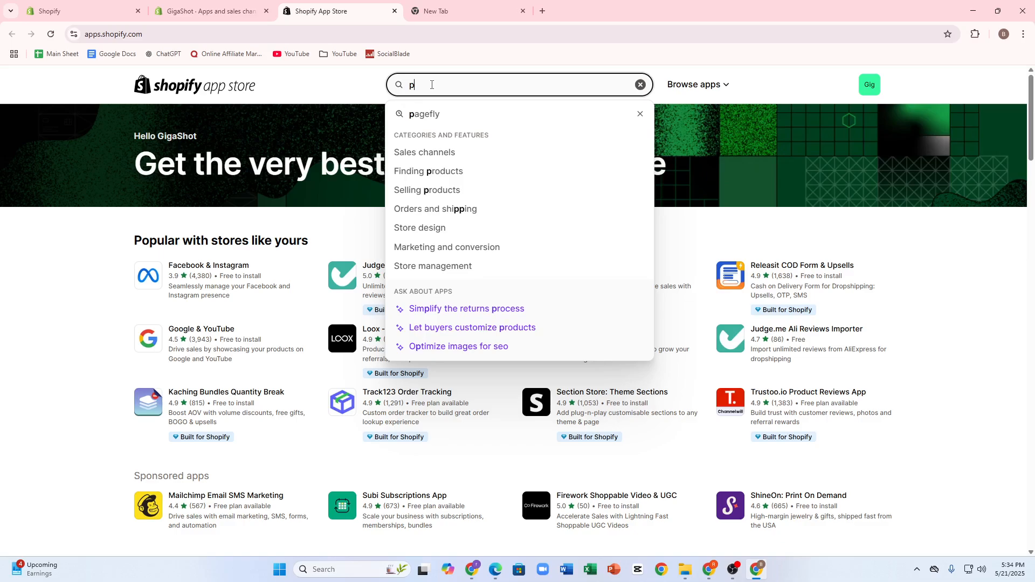
pyautogui.write('opcorn')
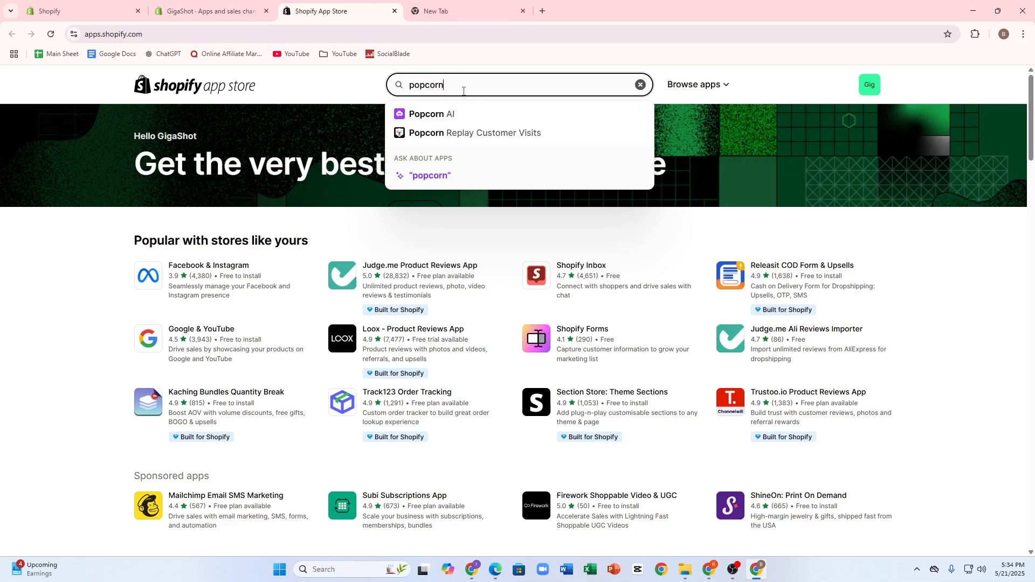
pyautogui.press('BackSpace')
pyautogui.press('BackSpace')
pyautogui.press('BackSpace')
pyautogui.press('BackSpace')
pyautogui.write('up')
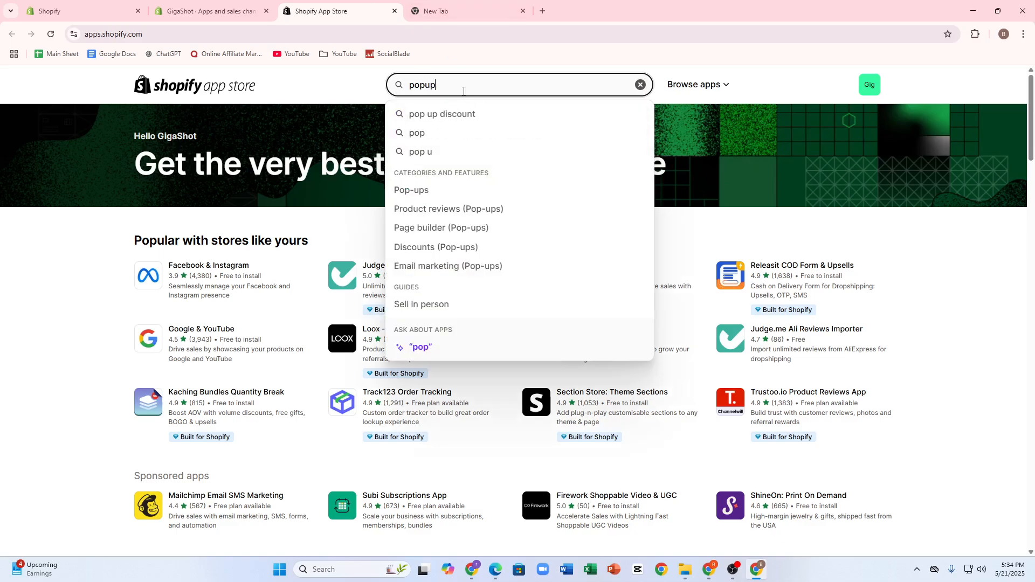
pyautogui.press('Return')
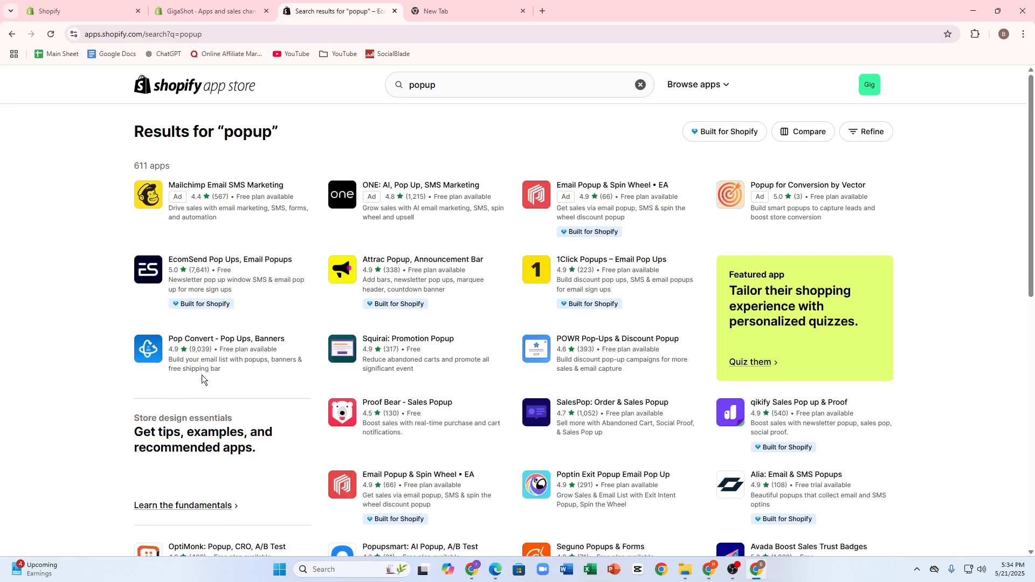
# Install the "Pop Convert - Pop Ups, Banners" app on the store and approve its access
pyautogui.click(194, 356)
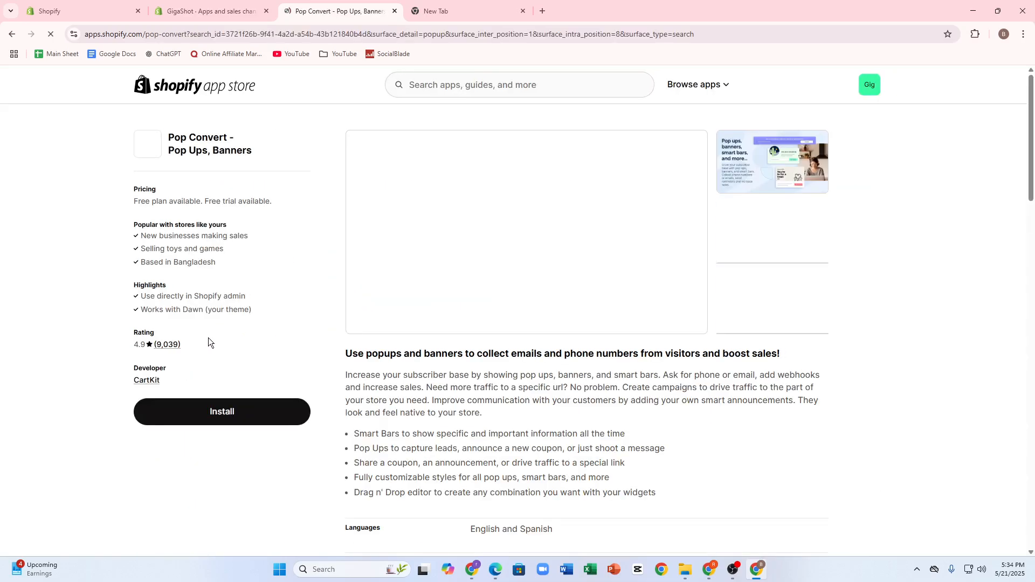
pyautogui.click(223, 412)
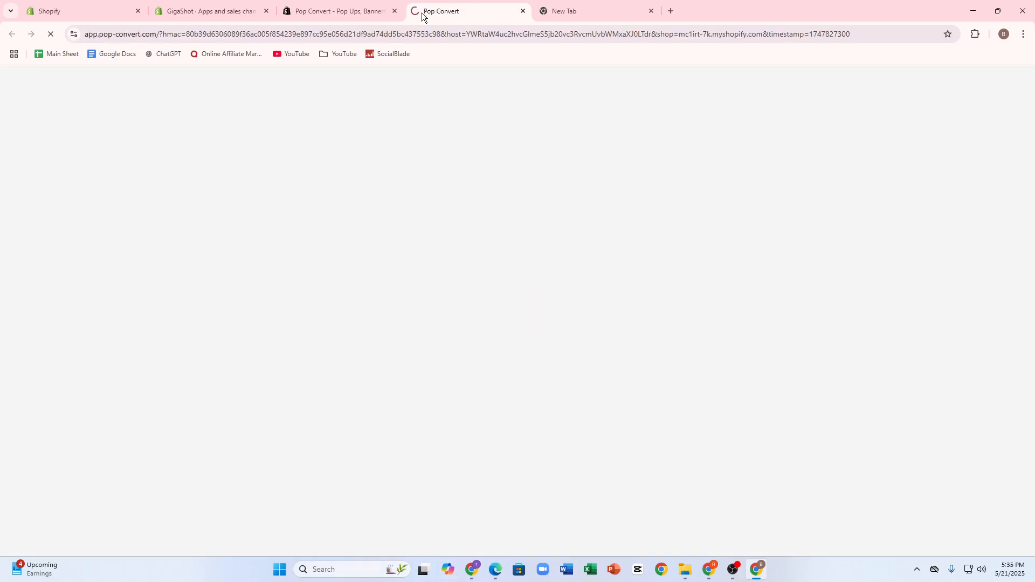
pyautogui.click(400, 9)
pyautogui.click(413, 9)
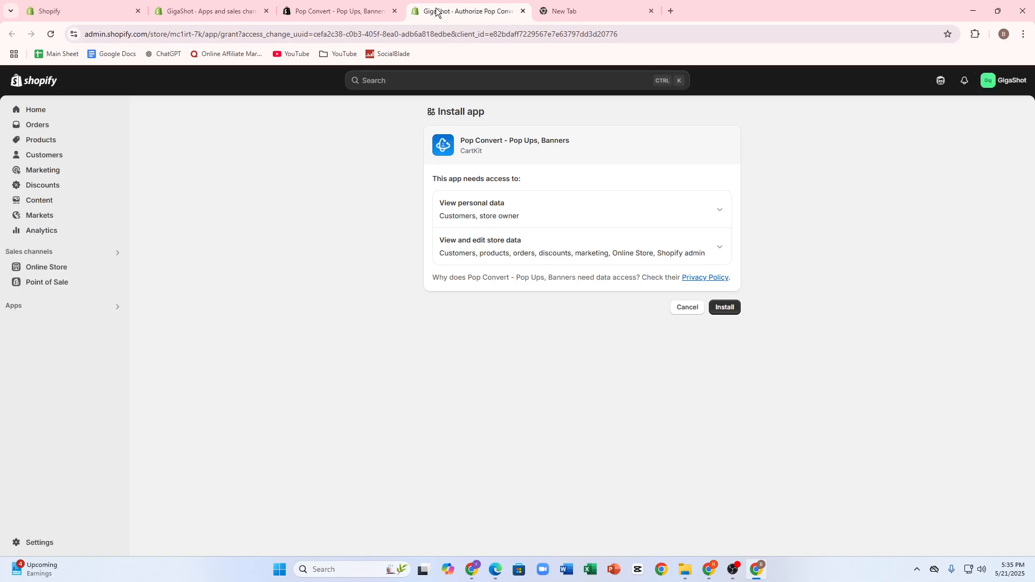
pyautogui.click(723, 309)
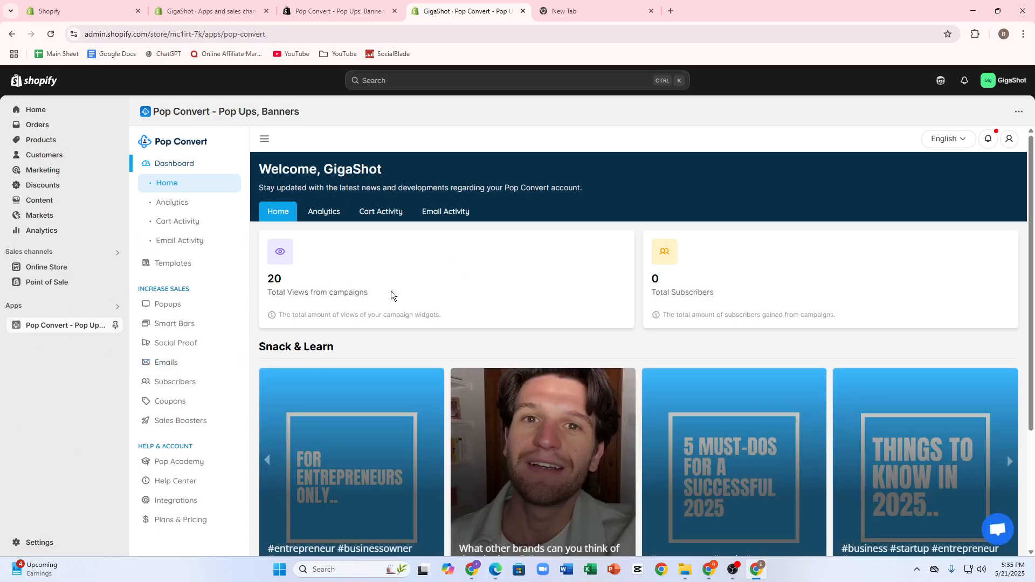
# Look over the Pop Convert dashboard, the popup campaigns and the coupons list
pyautogui.moveTo(391, 290); pyautogui.dragTo(397, 316)
pyautogui.click(553, 308)
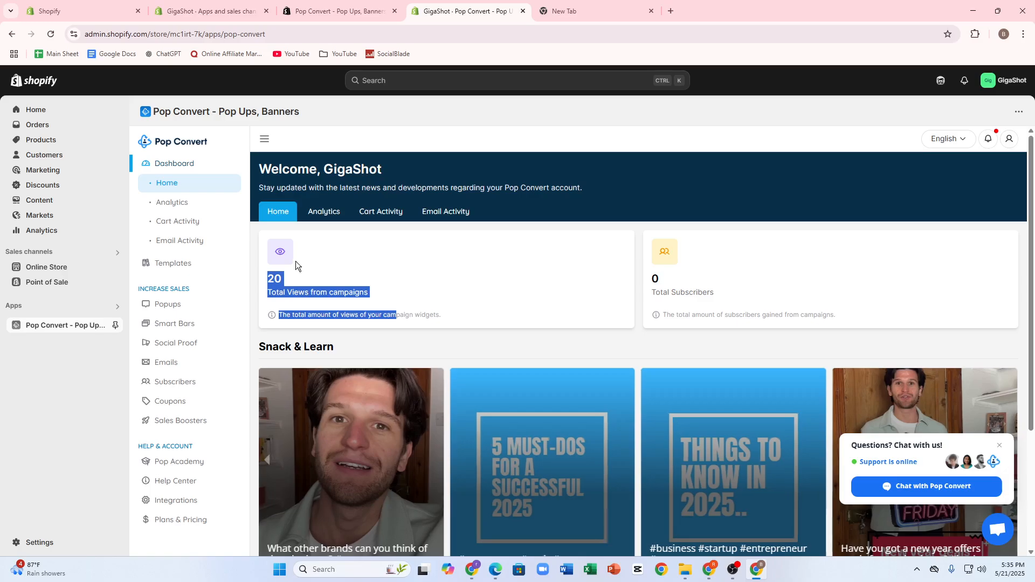
pyautogui.scroll(-1, 267, 275)
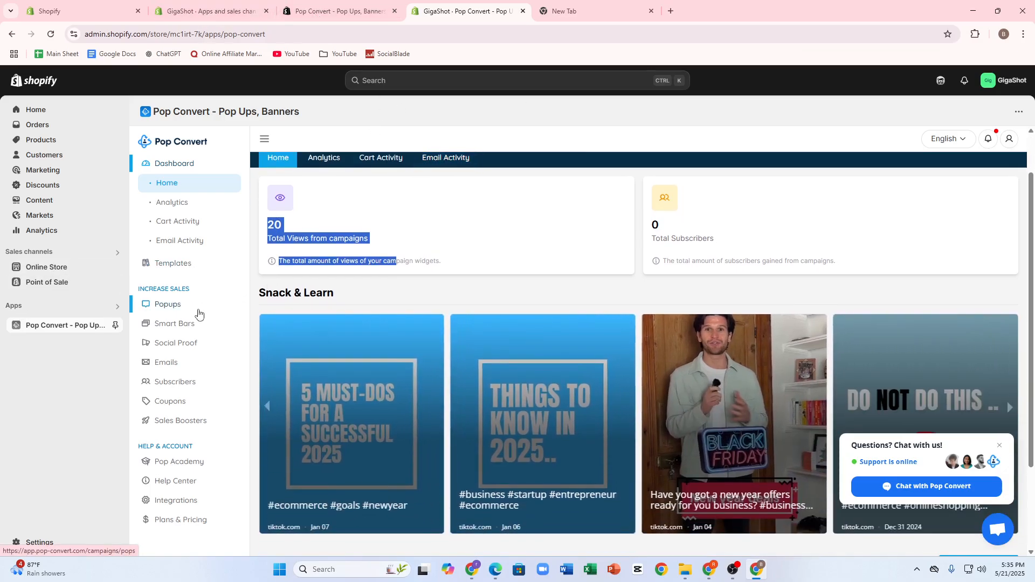
pyautogui.click(170, 294)
pyautogui.click(168, 304)
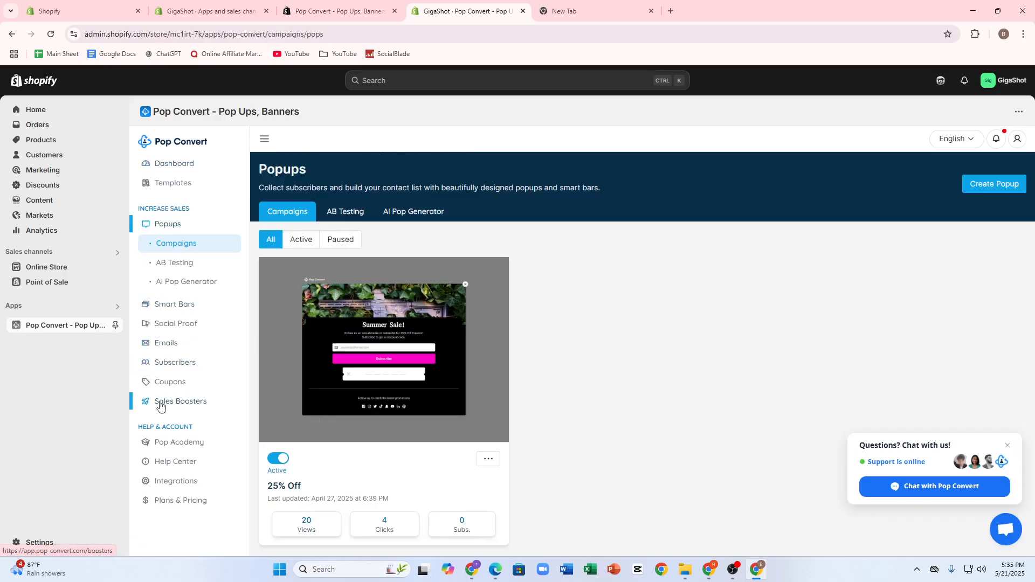
pyautogui.click(156, 383)
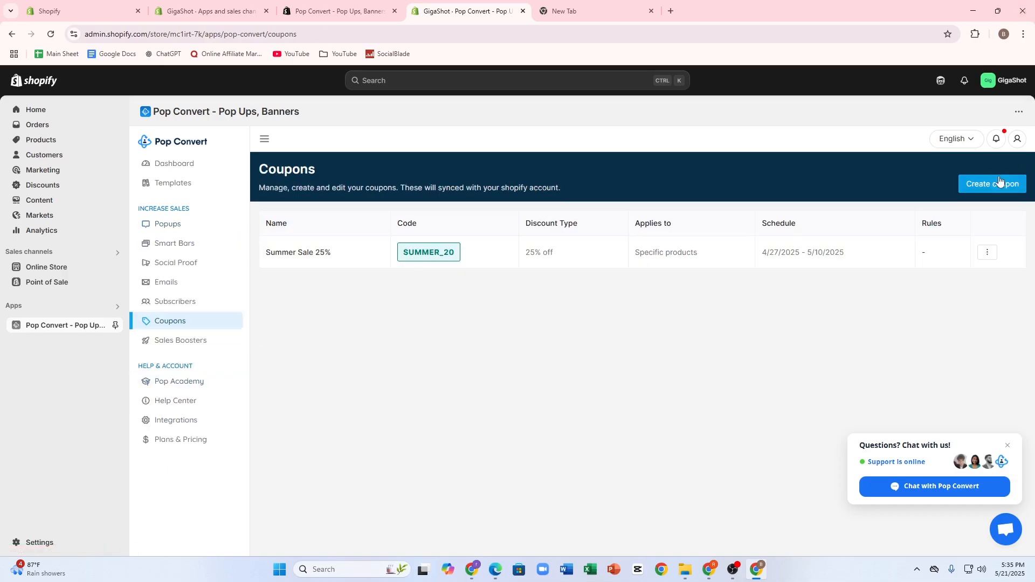
# Open Pop Convert's template showcase and filter it to the Image category
pyautogui.click(158, 183)
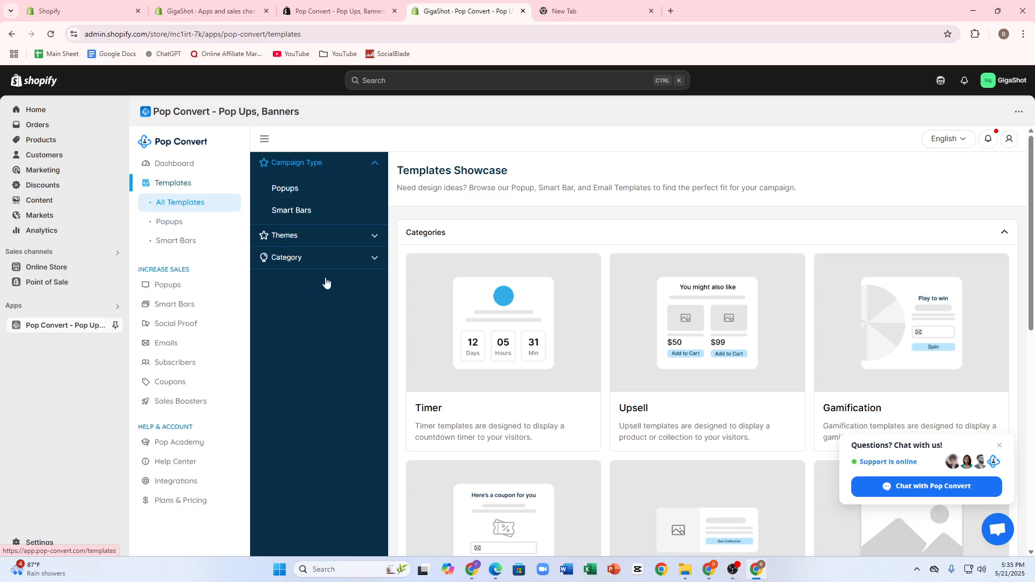
pyautogui.scroll(-6, 804, 259)
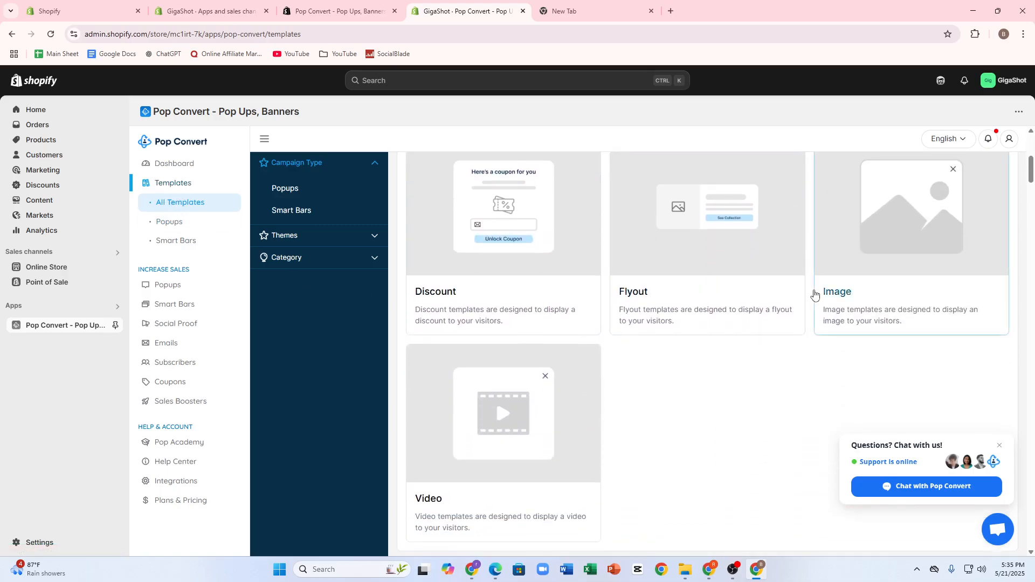
pyautogui.scroll(-1, 815, 294)
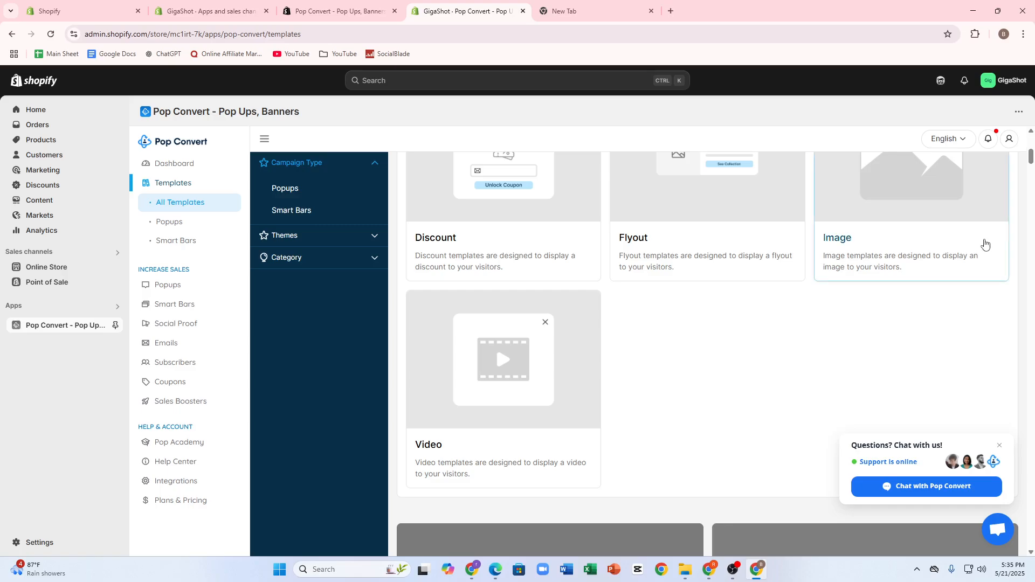
pyautogui.click(915, 215)
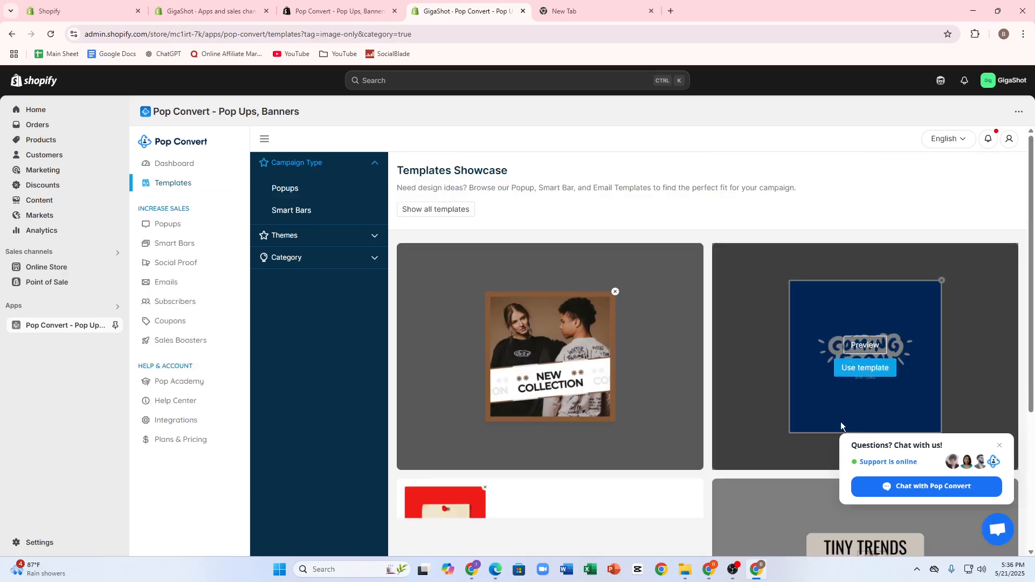
# Browse the image templates and start a campaign from the "Tiny Trends" template
pyautogui.scroll(-7, 862, 275)
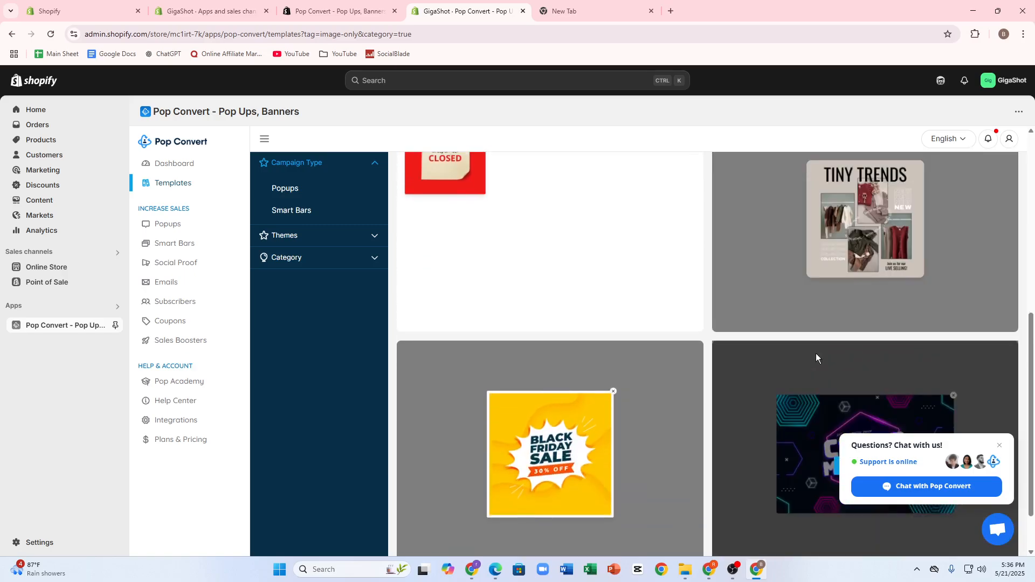
pyautogui.scroll(2, 841, 322)
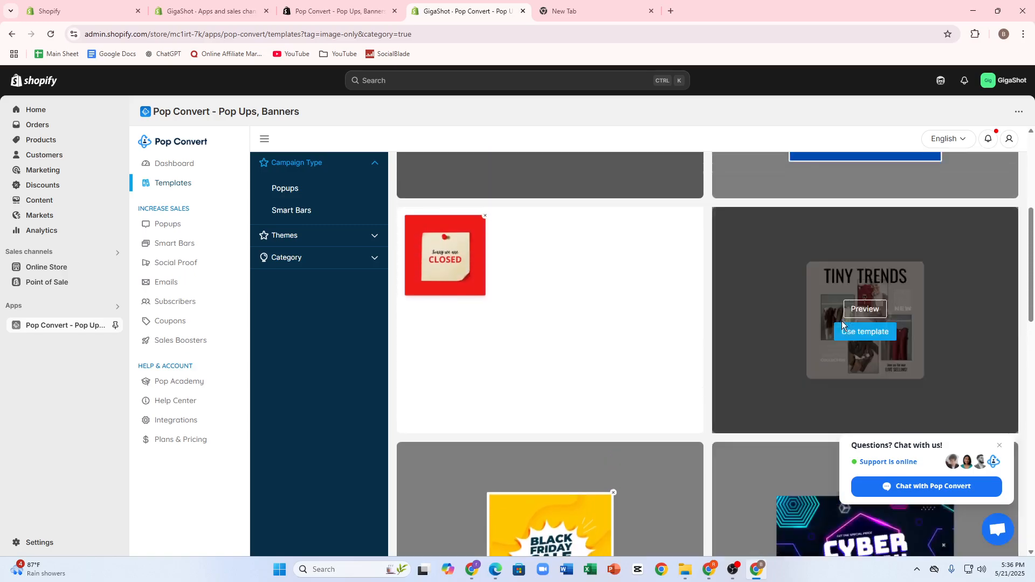
pyautogui.scroll(4, 842, 322)
pyautogui.scroll(-5, 844, 326)
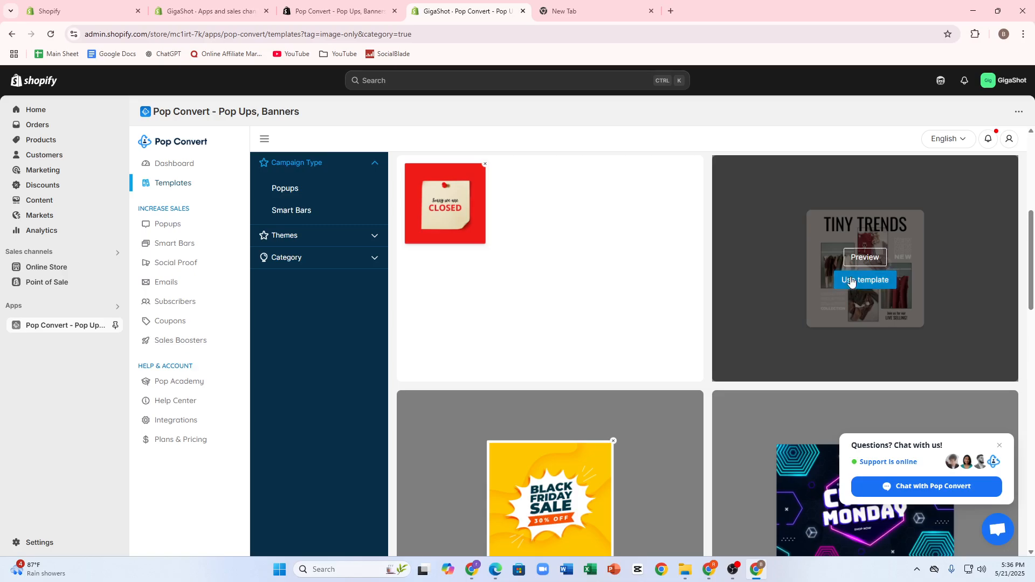
pyautogui.click(851, 281)
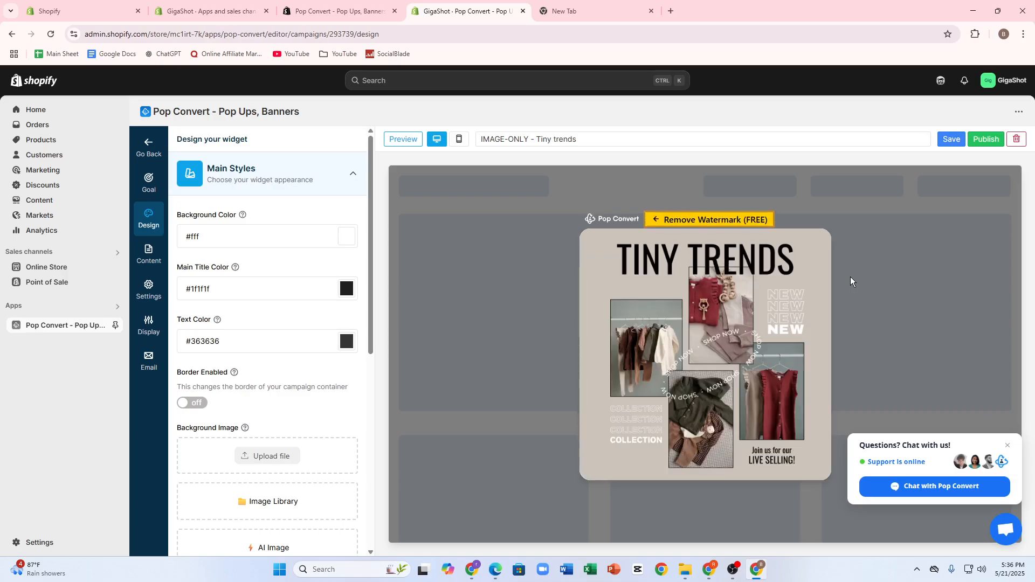
# Set the popup's background color to red #D00909FF in the main styles
pyautogui.click(349, 234)
pyautogui.click(414, 260)
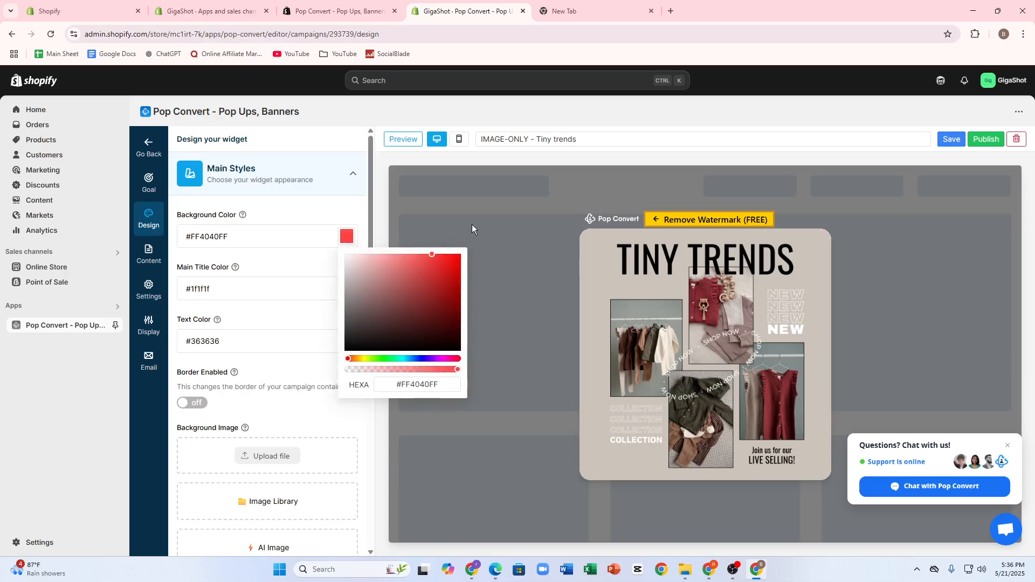
pyautogui.click(456, 272)
pyautogui.click(299, 271)
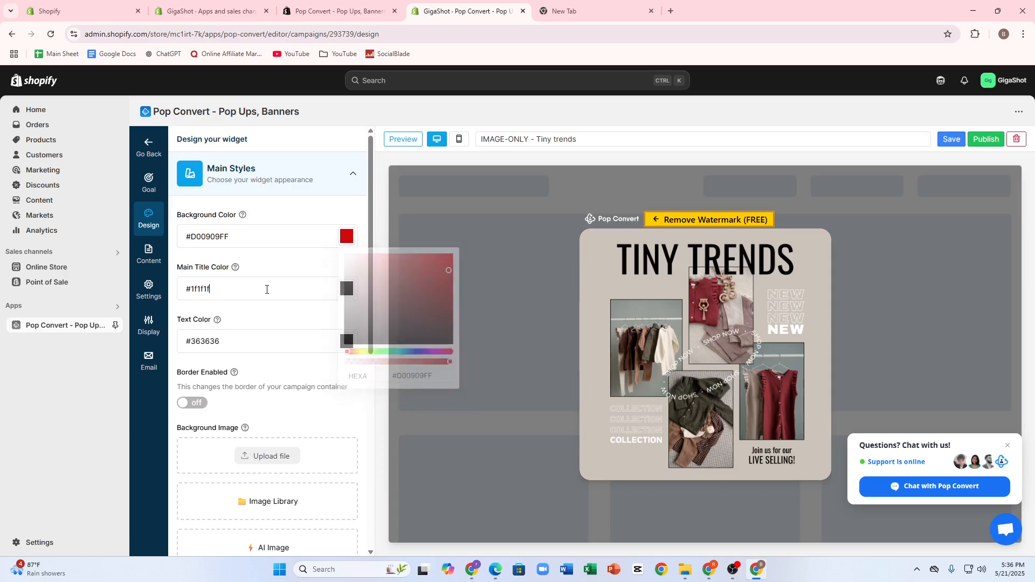
# Set the popup's main title color to bright red #F71F1FFF
pyautogui.click(347, 289)
pyautogui.click(420, 357)
pyautogui.moveTo(420, 357); pyautogui.dragTo(446, 310)
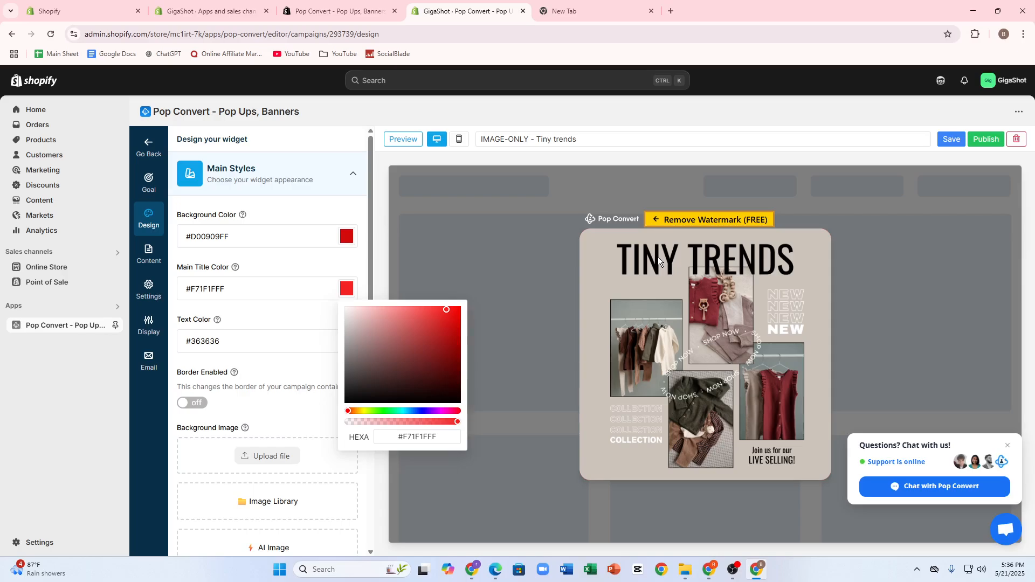
pyautogui.click(228, 305)
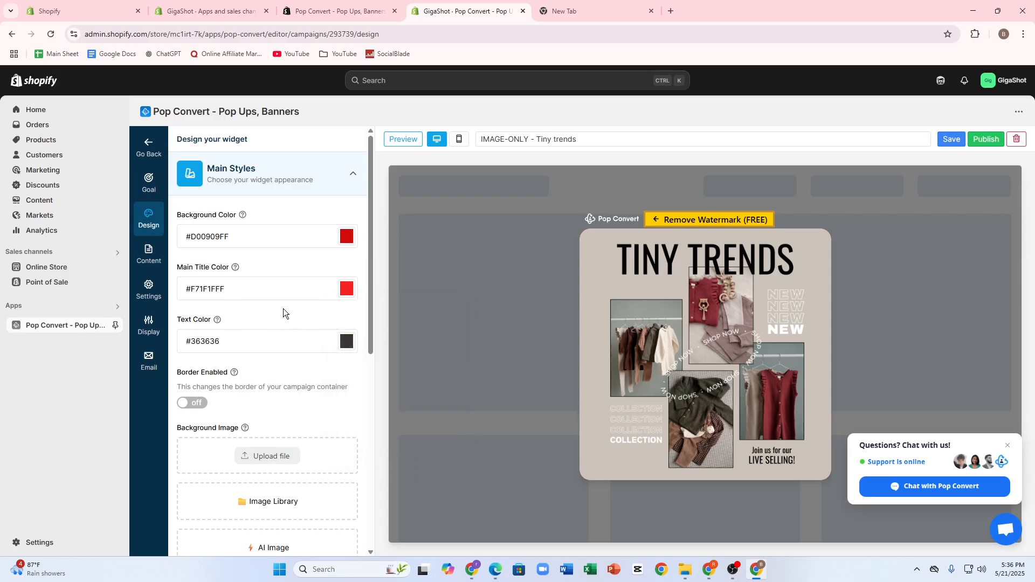
# Change the campaign's main goal to Coupon and review the other goal options
pyautogui.click(157, 178)
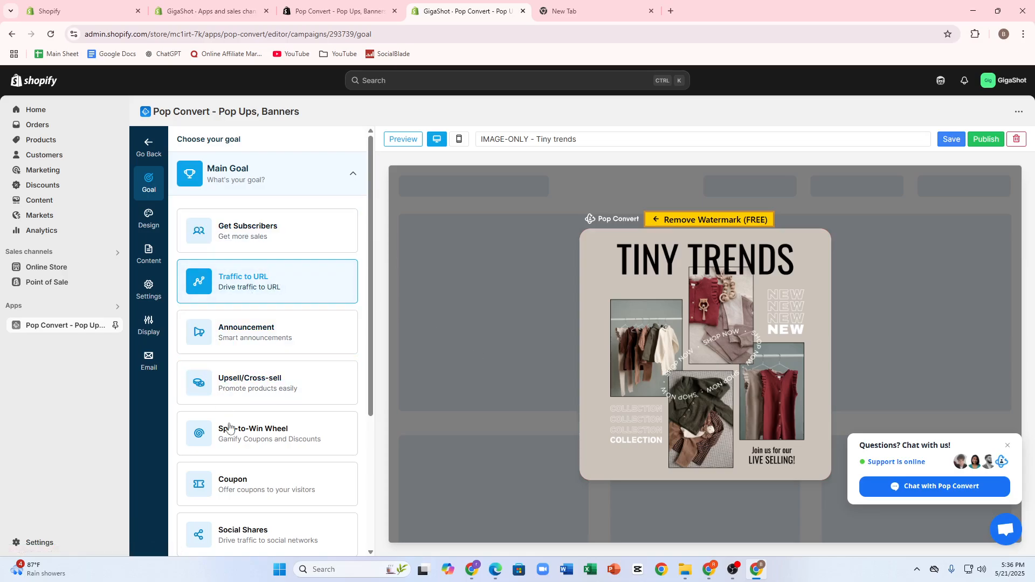
pyautogui.click(250, 485)
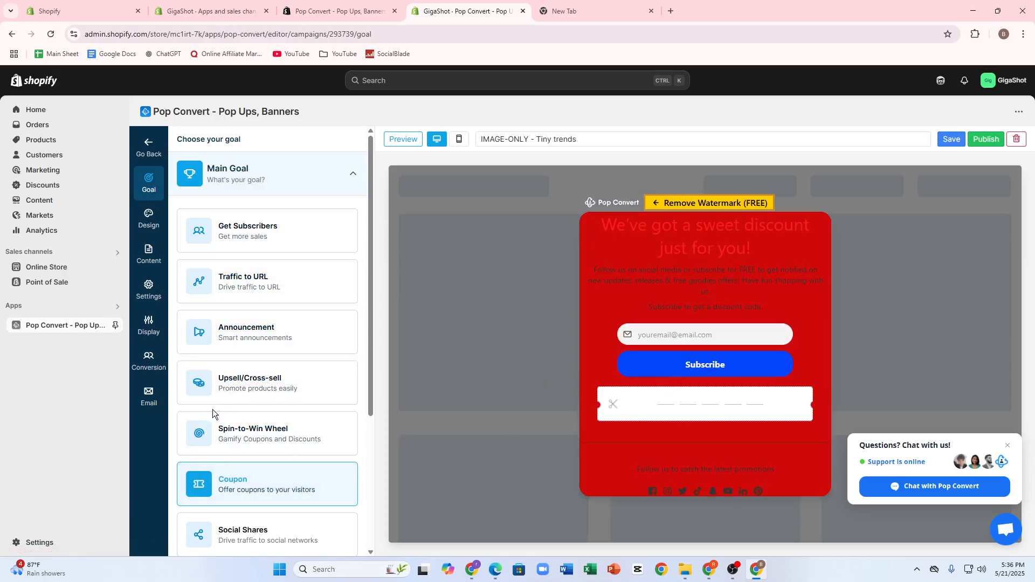
pyautogui.scroll(-3, 327, 367)
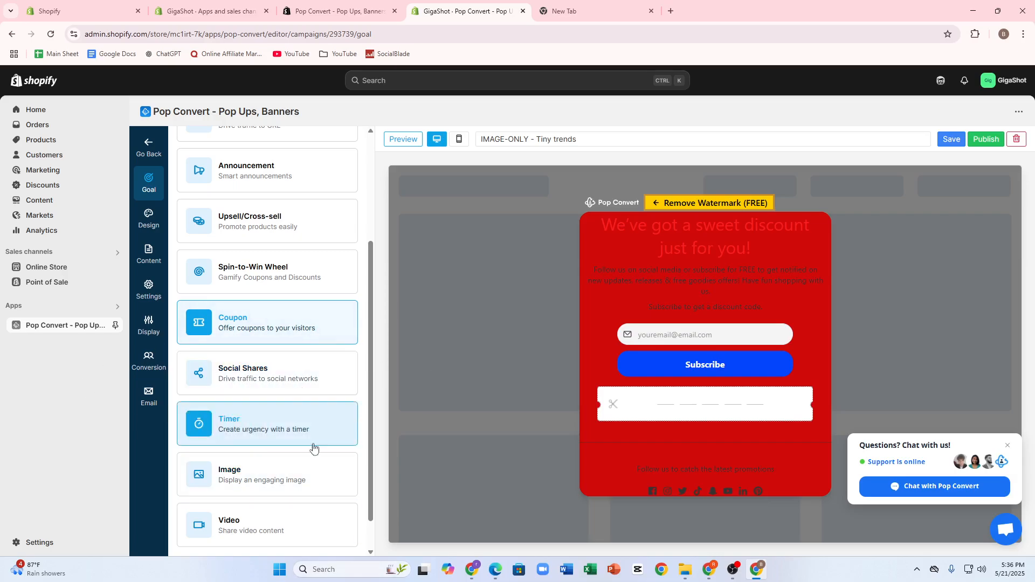
pyautogui.scroll(-1, 259, 432)
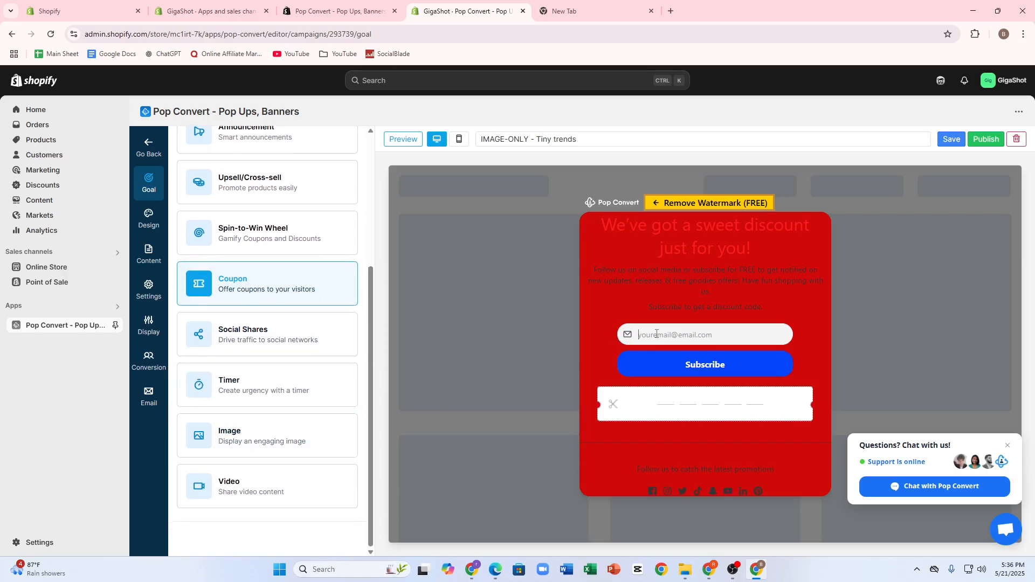
# Try to edit the popup's heading text directly in the preview and remove the Pop Convert watermark
pyautogui.click(708, 361)
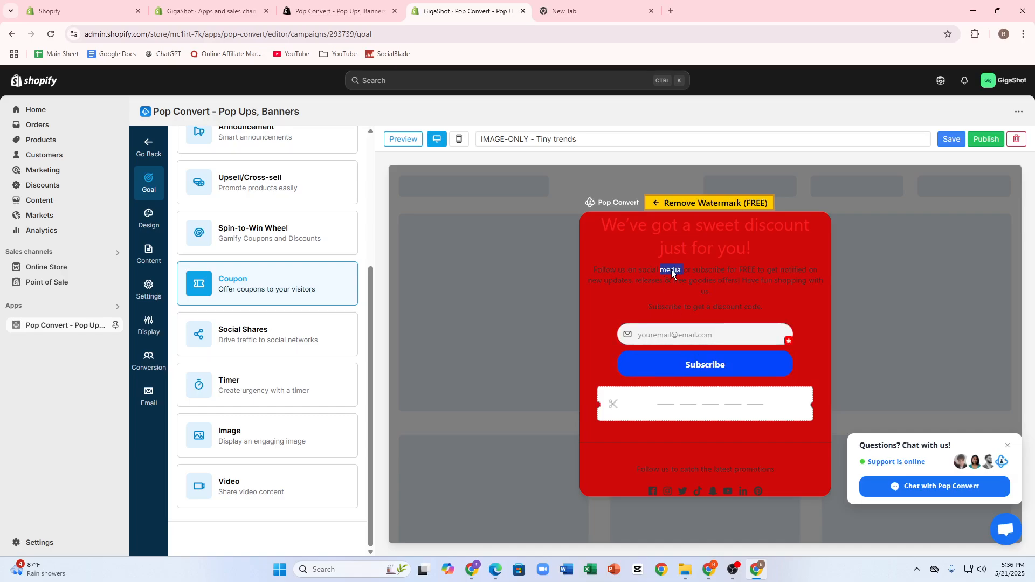
pyautogui.click(1008, 446)
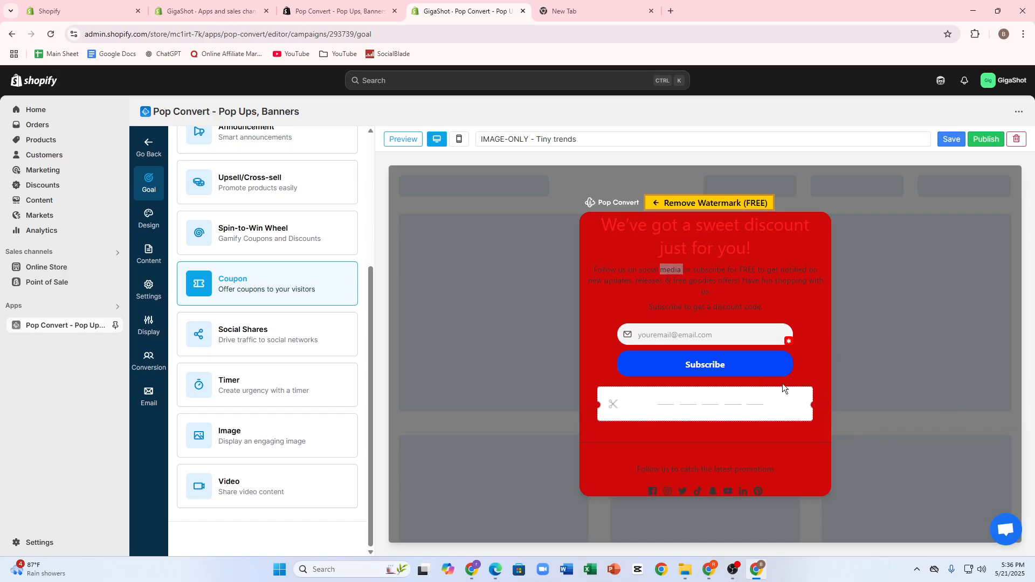
pyautogui.moveTo(653, 227); pyautogui.dragTo(681, 249)
pyautogui.click(673, 207)
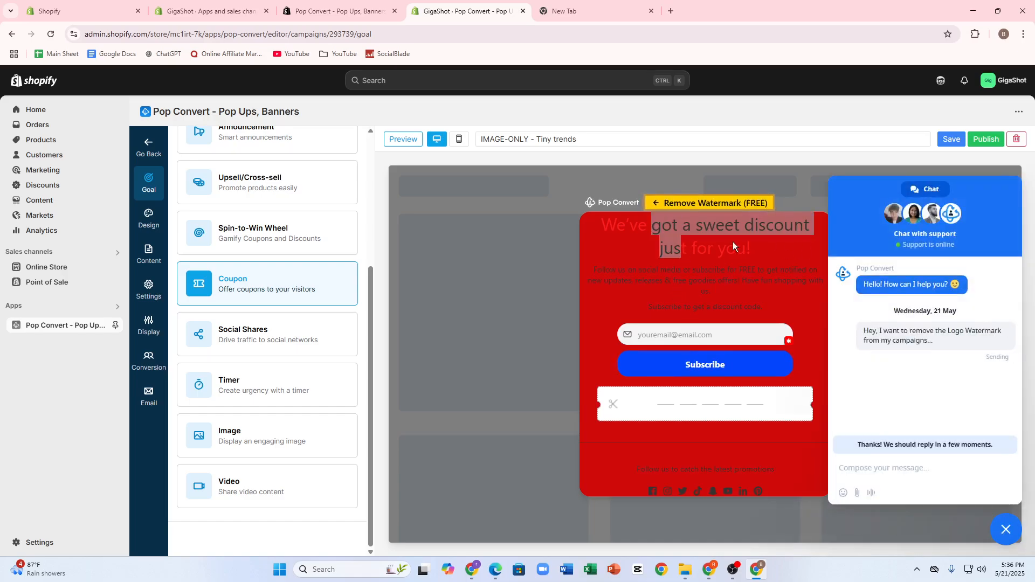
pyautogui.click(613, 292)
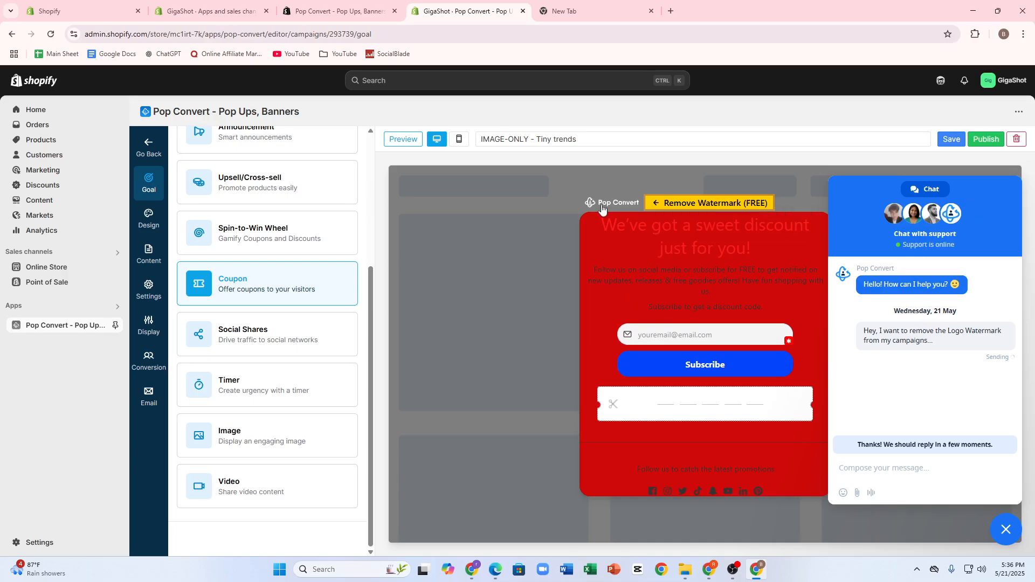
pyautogui.click(599, 200)
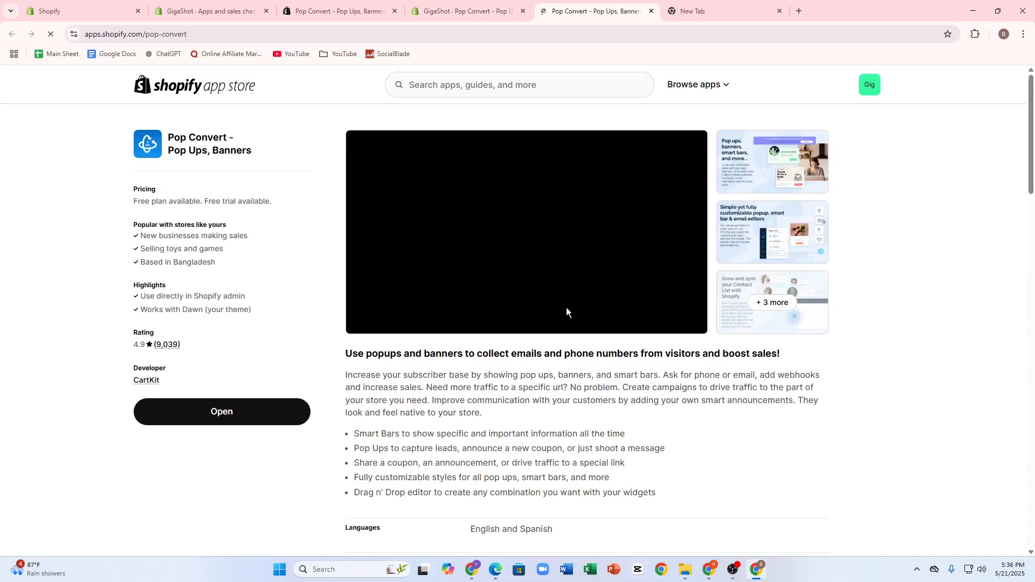
pyautogui.click(247, 424)
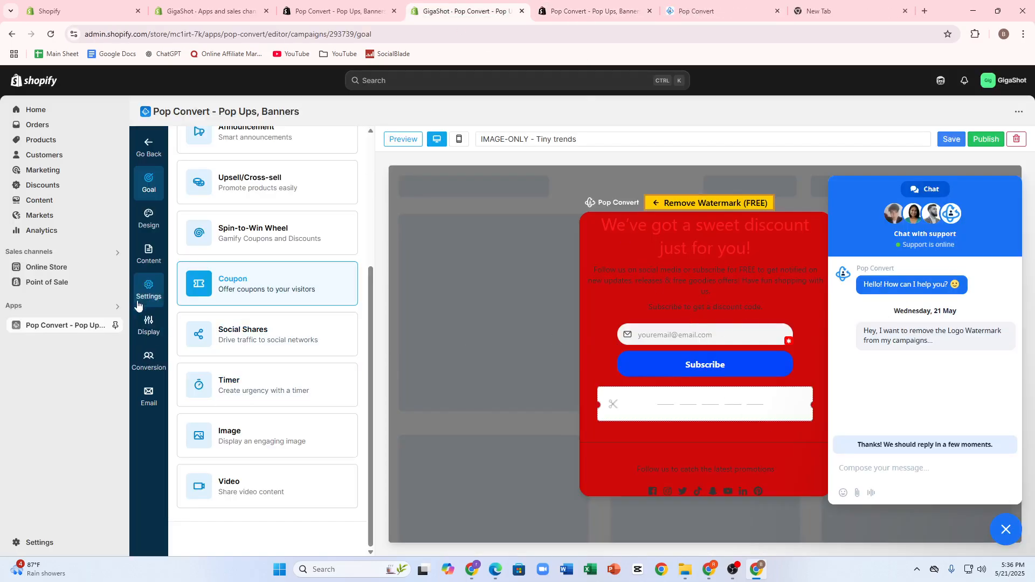
# Upload Screenshot 2025-05-20 133104.png from the device as the popup's background image
pyautogui.click(145, 249)
pyautogui.click(148, 217)
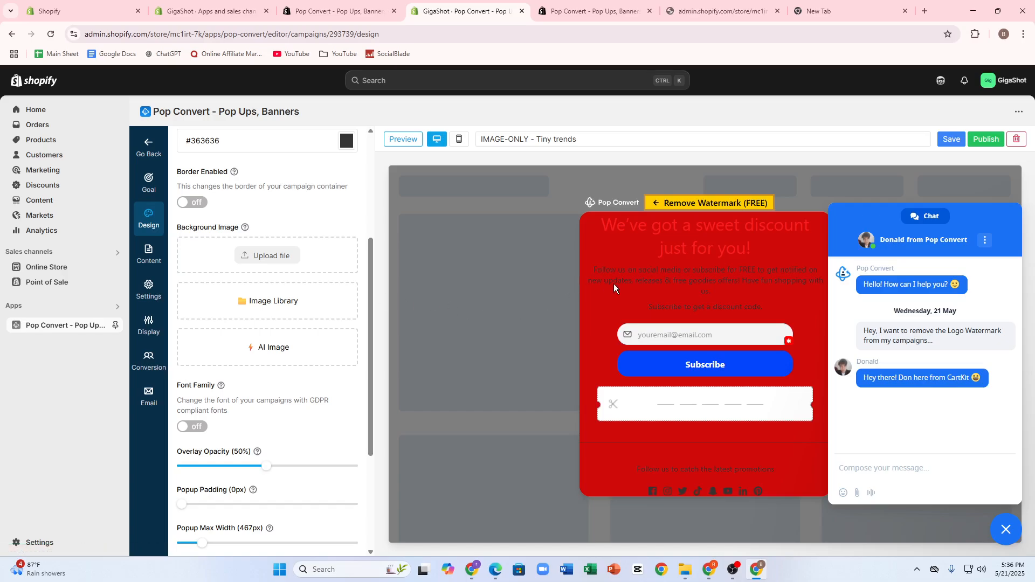
pyautogui.click(242, 254)
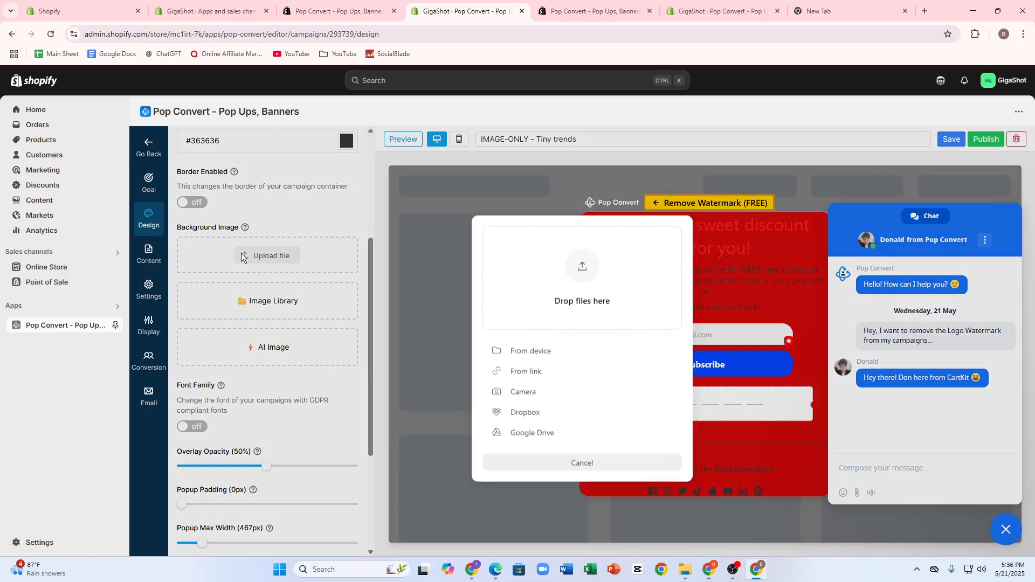
pyautogui.click(531, 264)
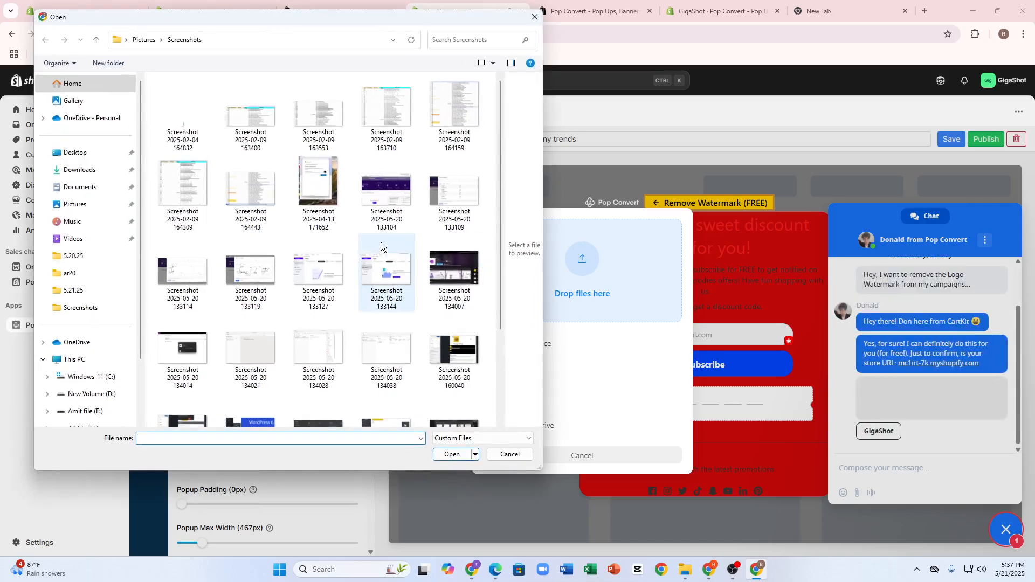
pyautogui.click(386, 192)
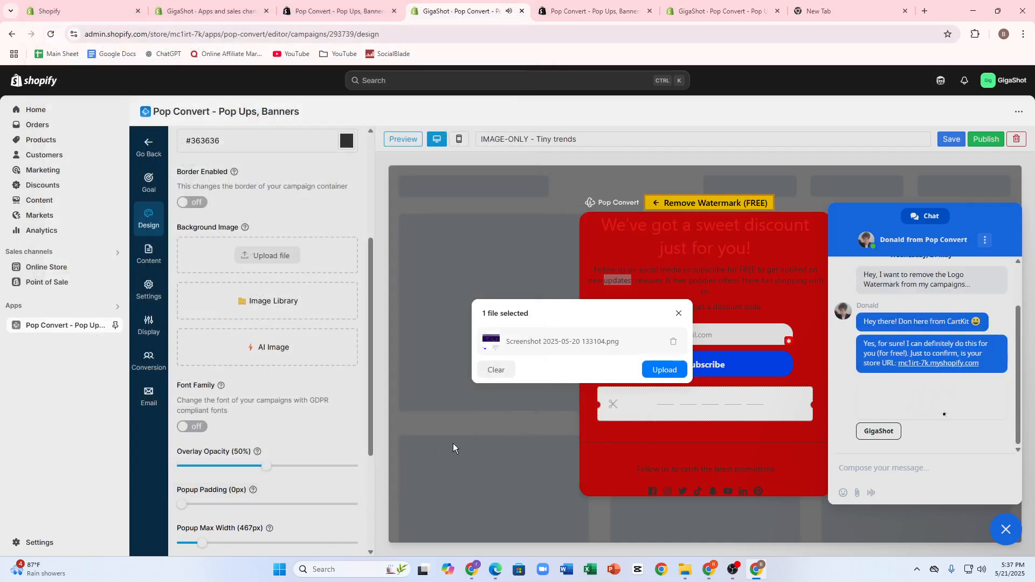
pyautogui.click(665, 369)
pyautogui.click(667, 370)
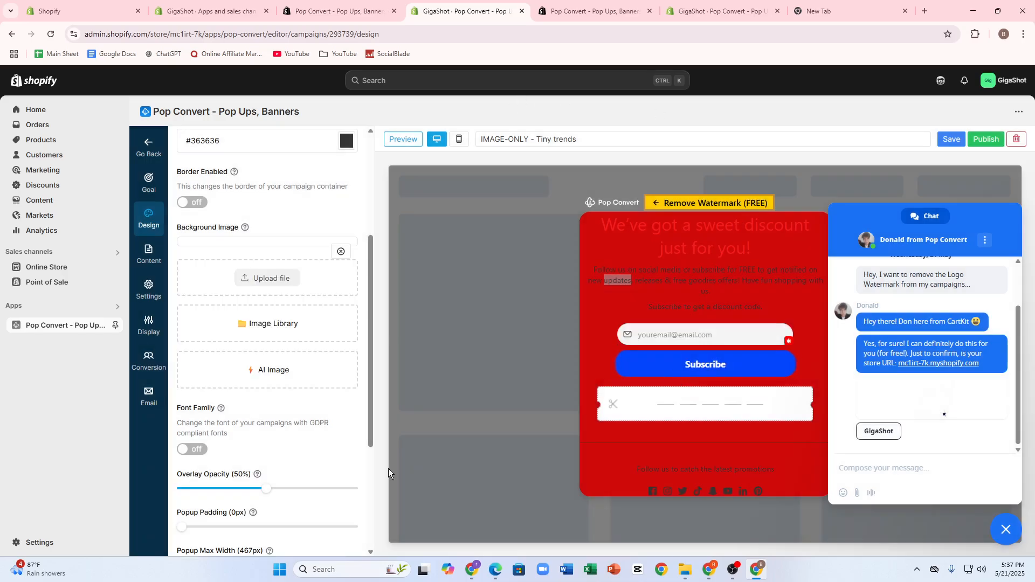
# Enable a custom font family for the campaign and choose abril-fatface
pyautogui.scroll(-2, 281, 437)
pyautogui.scroll(-1, 281, 437)
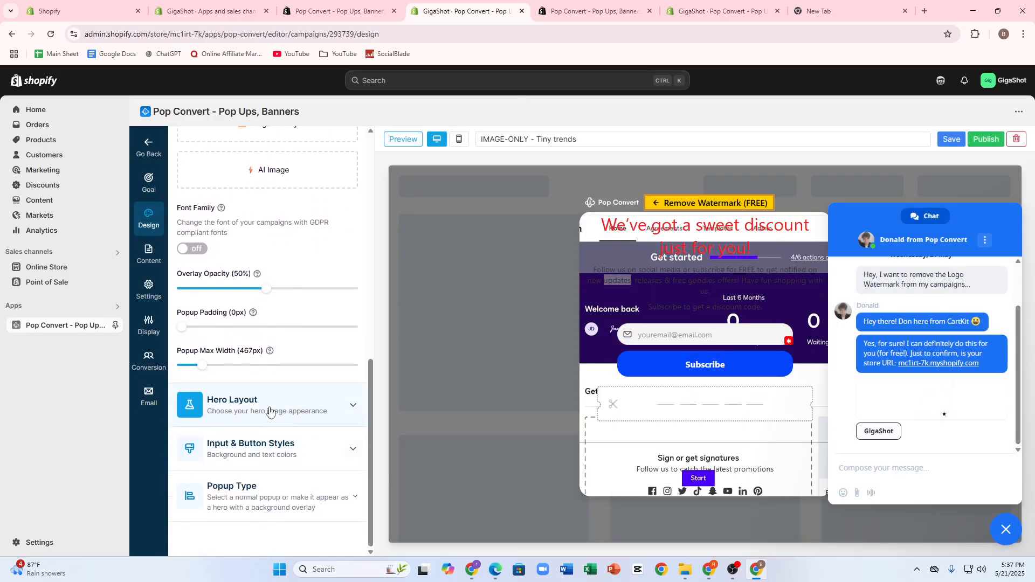
pyautogui.click(184, 250)
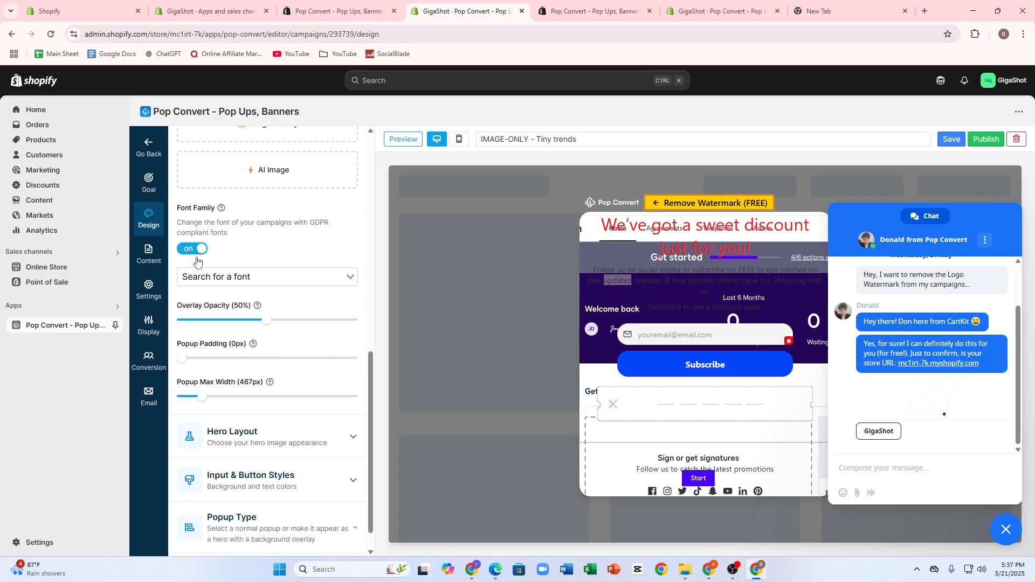
pyautogui.click(196, 276)
pyautogui.click(211, 352)
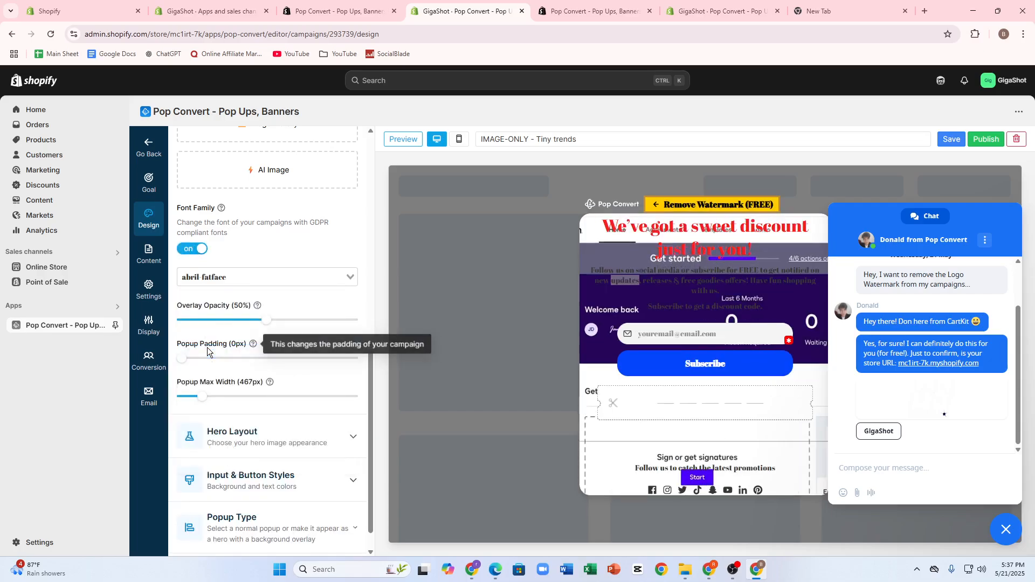
# Close the support chat and try to edit the popup's body and heading text in the preview
pyautogui.doubleClick(752, 306)
pyautogui.rightClick(753, 311)
pyautogui.click(718, 322)
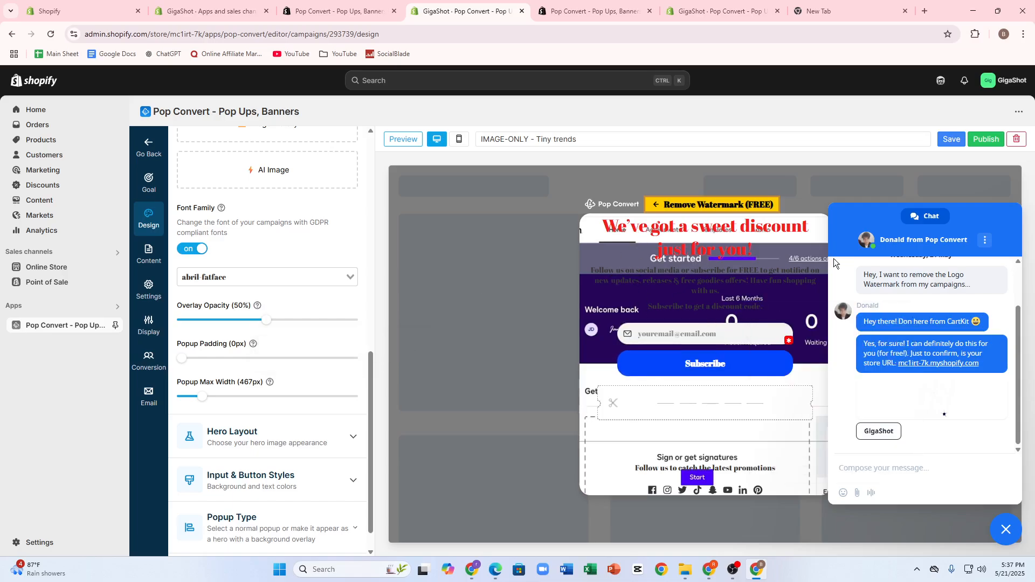
pyautogui.click(986, 243)
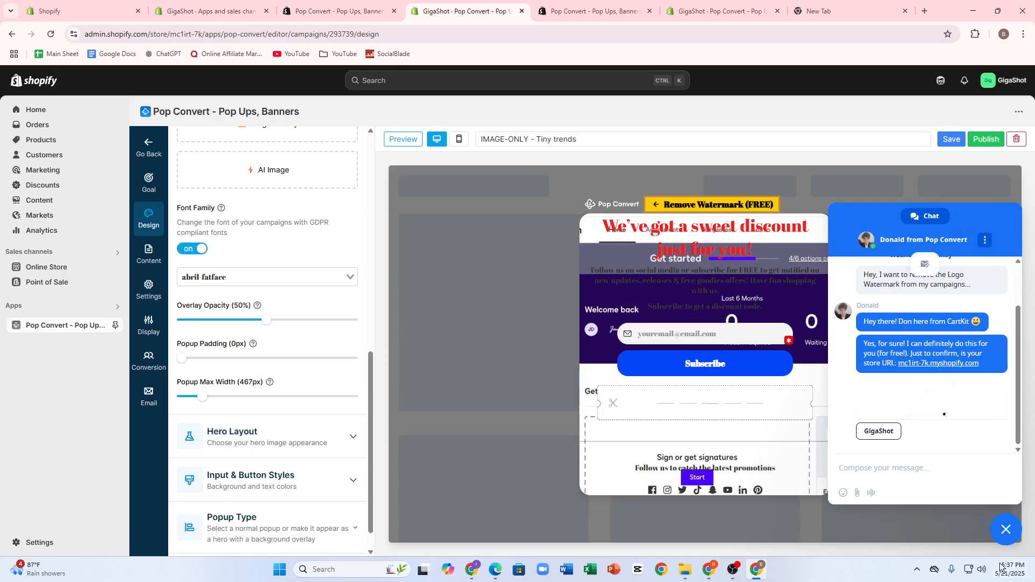
pyautogui.click(1010, 532)
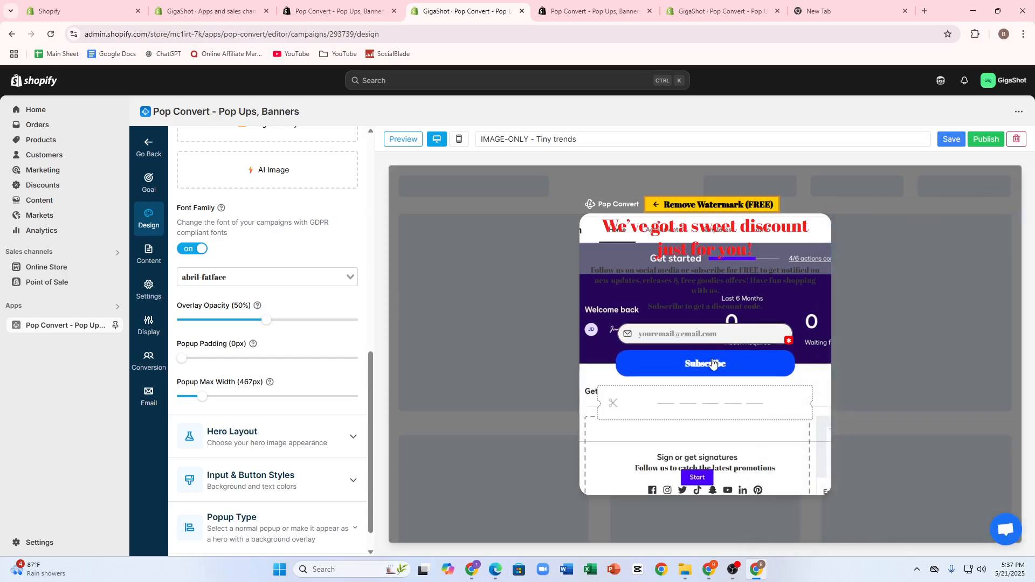
pyautogui.doubleClick(695, 282)
pyautogui.doubleClick(673, 249)
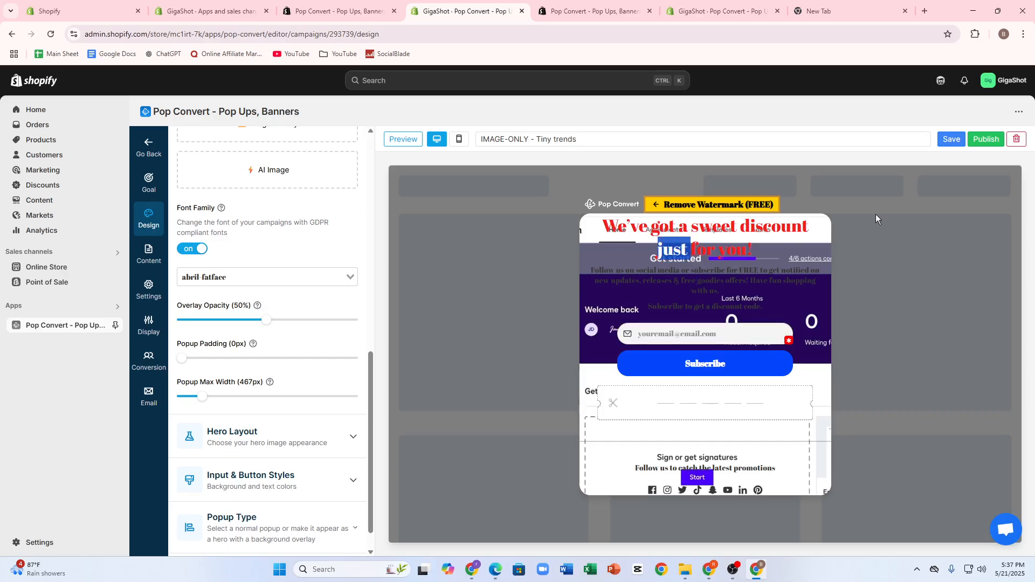
# Remove the uploaded background image from the popup's main styles
pyautogui.click(149, 183)
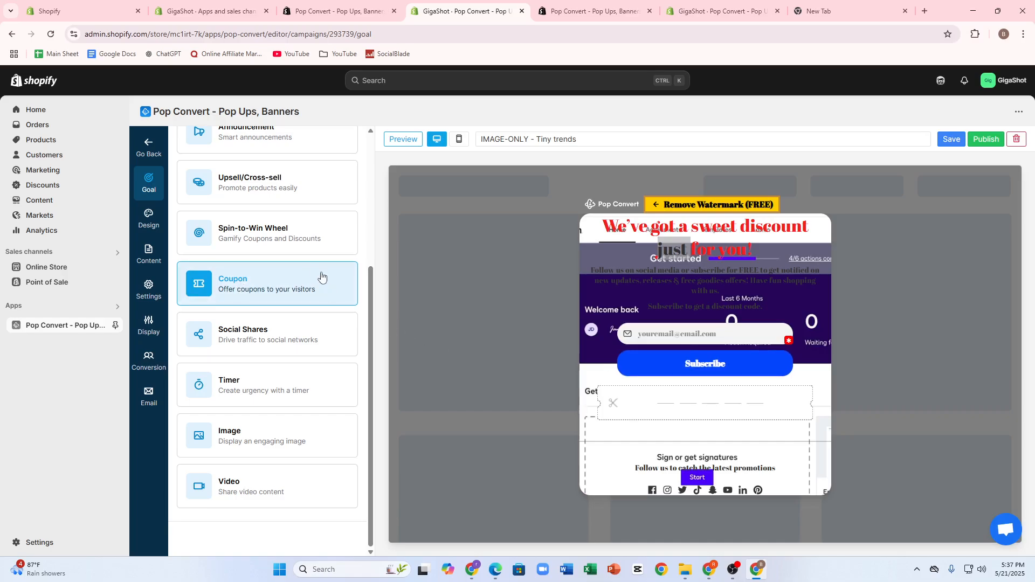
pyautogui.scroll(4, 321, 280)
pyautogui.click(149, 218)
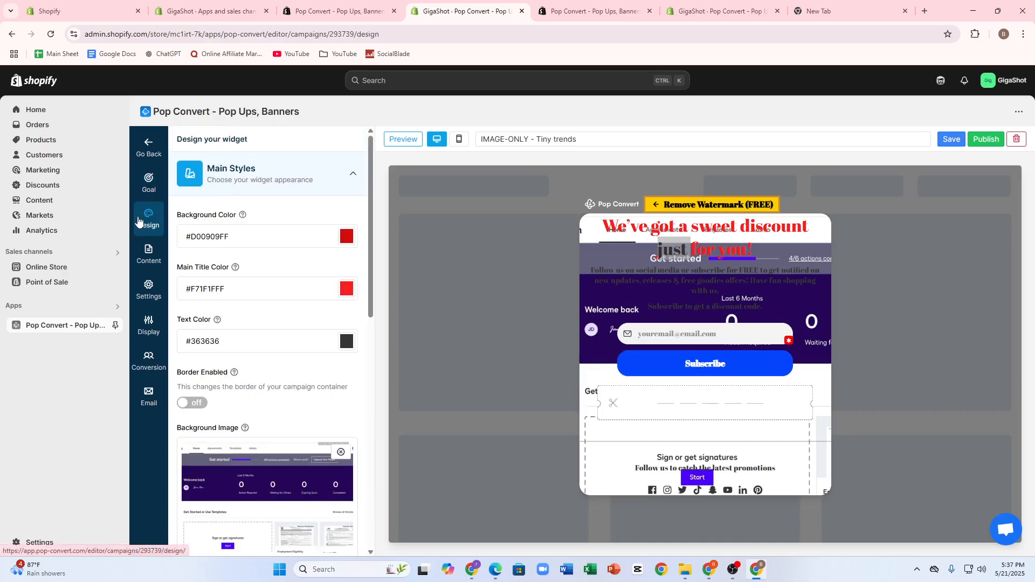
pyautogui.click(341, 451)
pyautogui.click(409, 427)
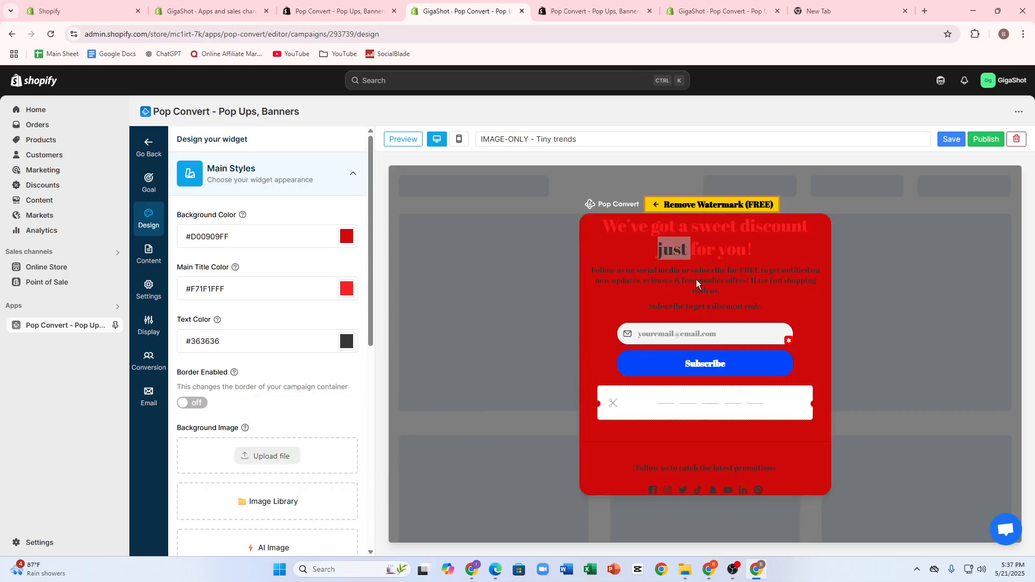
# Set the popup's main title color to muted pink #C4B1B1FF
pyautogui.click(348, 288)
pyautogui.moveTo(372, 345)
pyautogui.mouseDown()
pyautogui.moveTo(365, 361)
pyautogui.moveTo(351, 294)
pyautogui.moveTo(356, 329)
pyautogui.mouseUp()
pyautogui.click(267, 306)
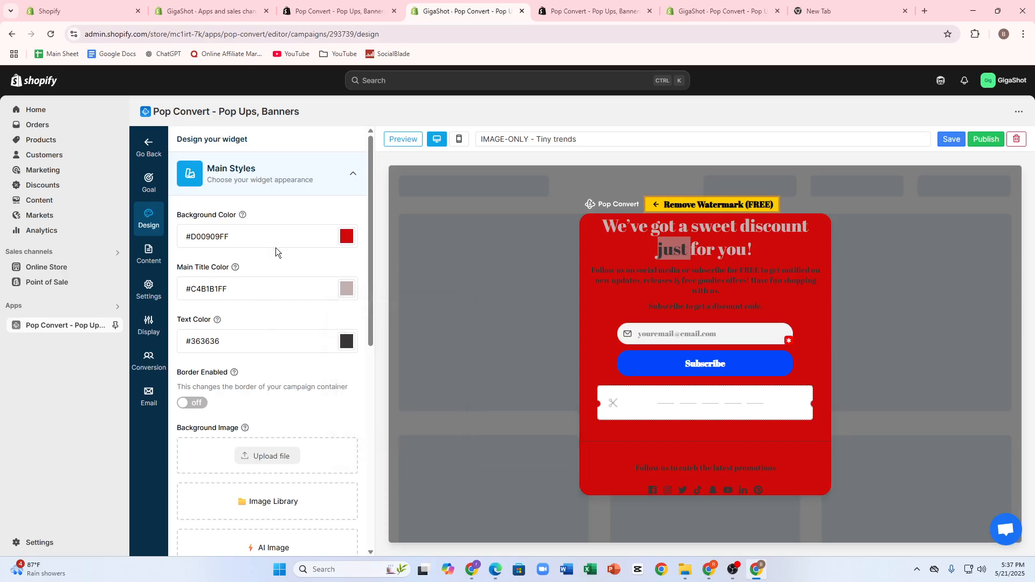
# Set the popup's background color to semi-transparent muted green #7B986696
pyautogui.click(342, 241)
pyautogui.moveTo(348, 357); pyautogui.dragTo(377, 357)
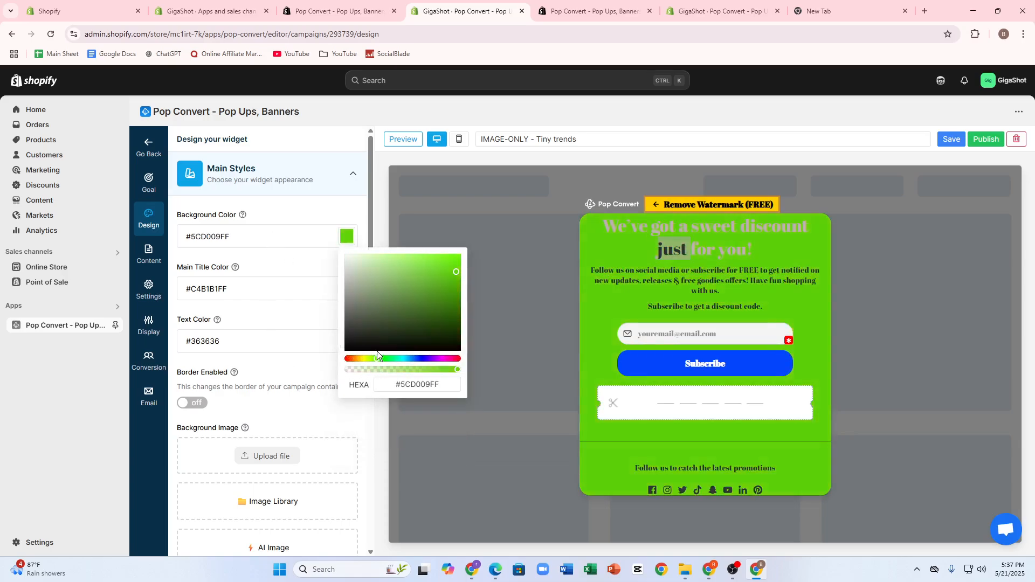
pyautogui.moveTo(455, 370); pyautogui.dragTo(413, 369)
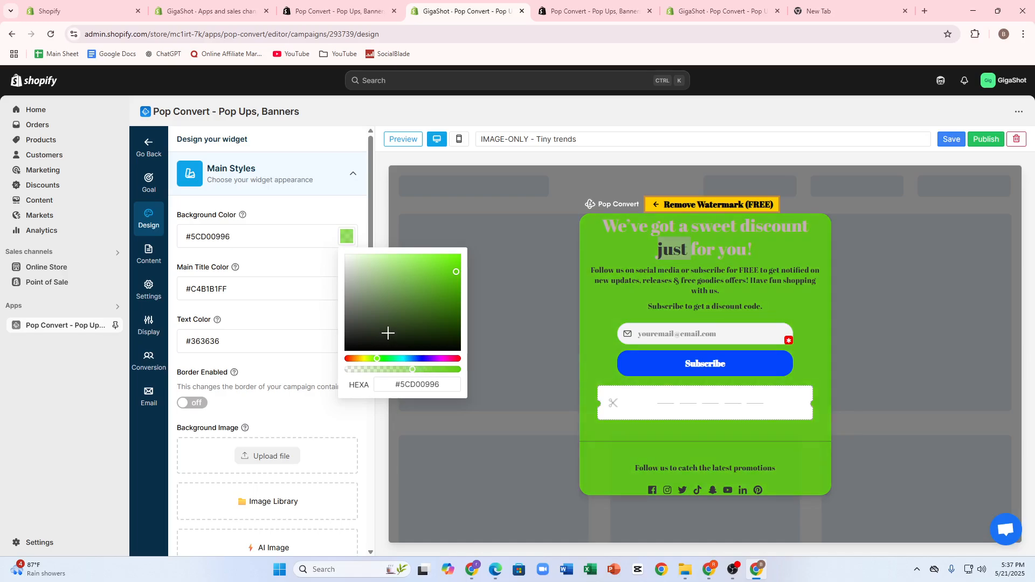
pyautogui.moveTo(386, 333)
pyautogui.mouseDown()
pyautogui.moveTo(412, 283)
pyautogui.moveTo(385, 302)
pyautogui.mouseUp()
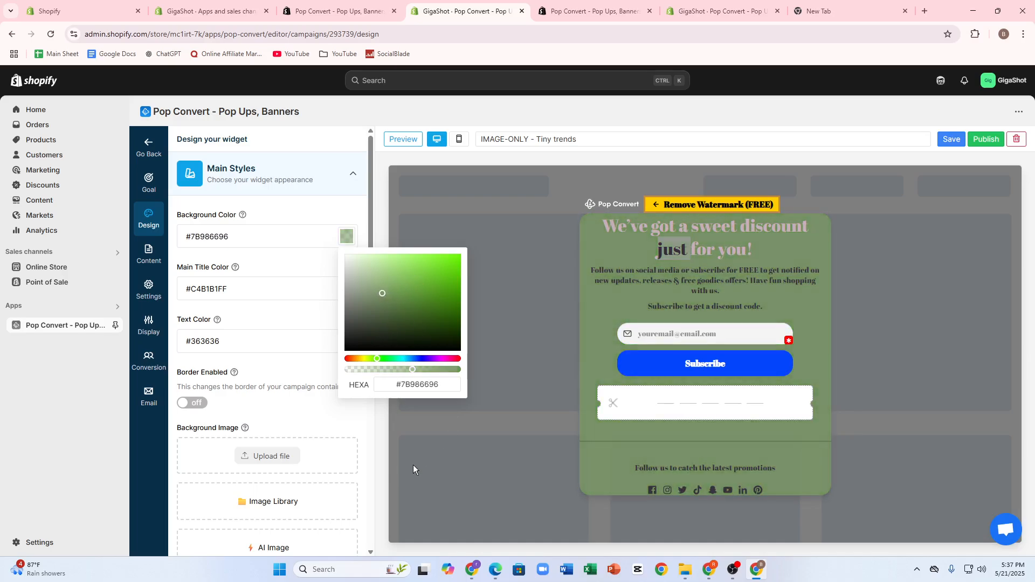
pyautogui.click(257, 420)
# Generate an AI background image in the Illustration style from the description "Generate me a aesthetic store pic"
pyautogui.scroll(-1, 268, 485)
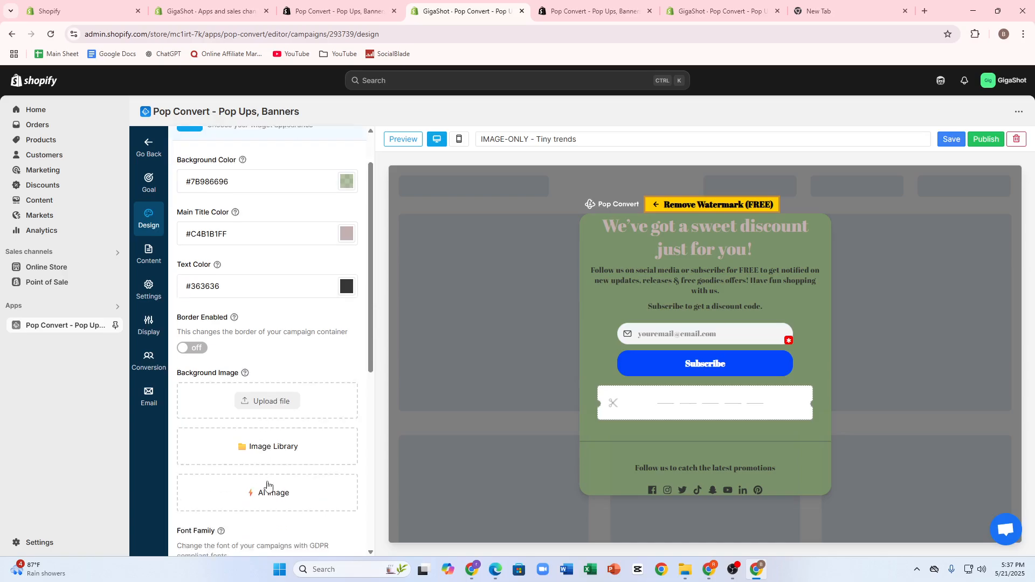
pyautogui.scroll(-1, 268, 485)
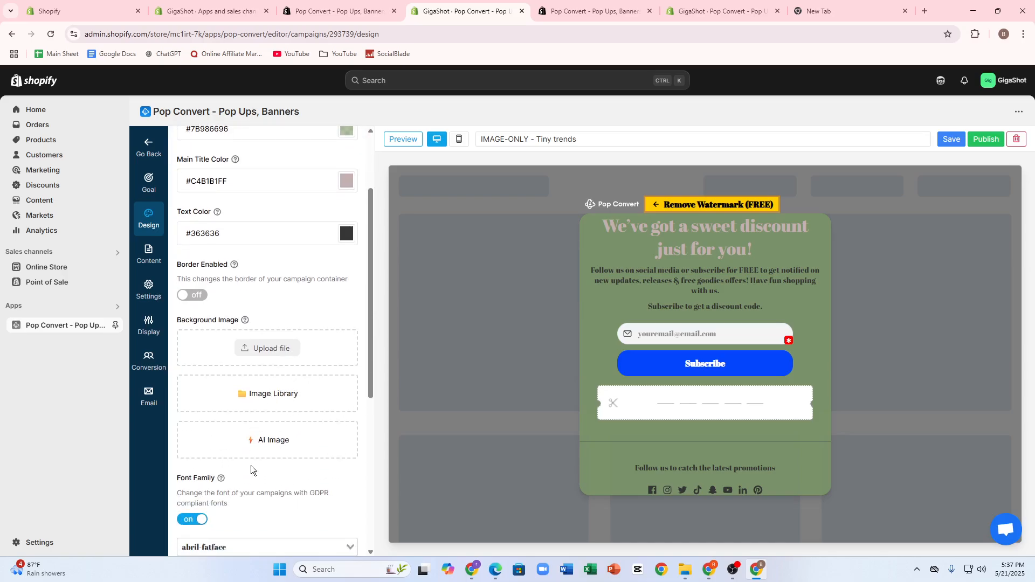
pyautogui.click(260, 450)
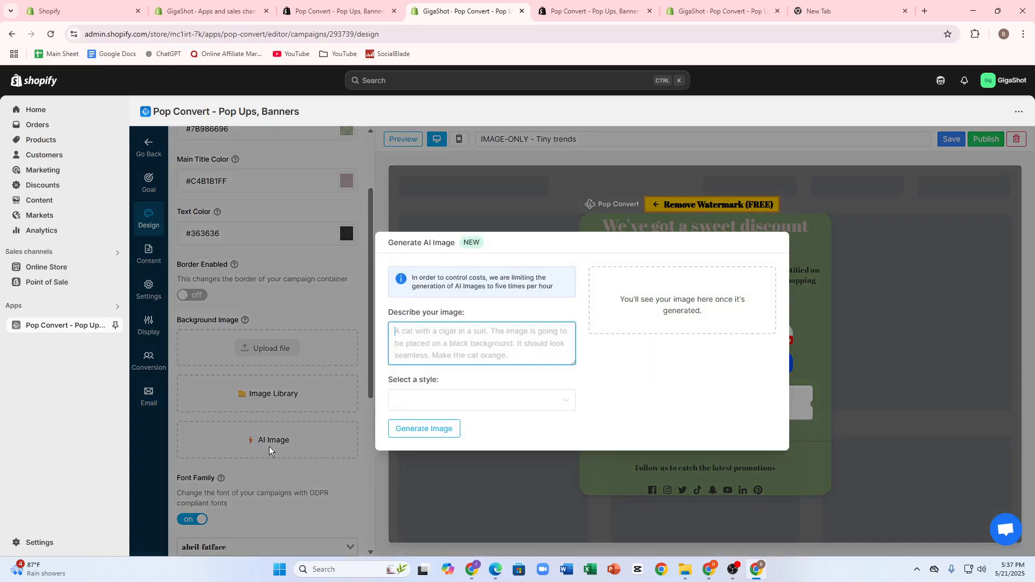
pyautogui.click(460, 398)
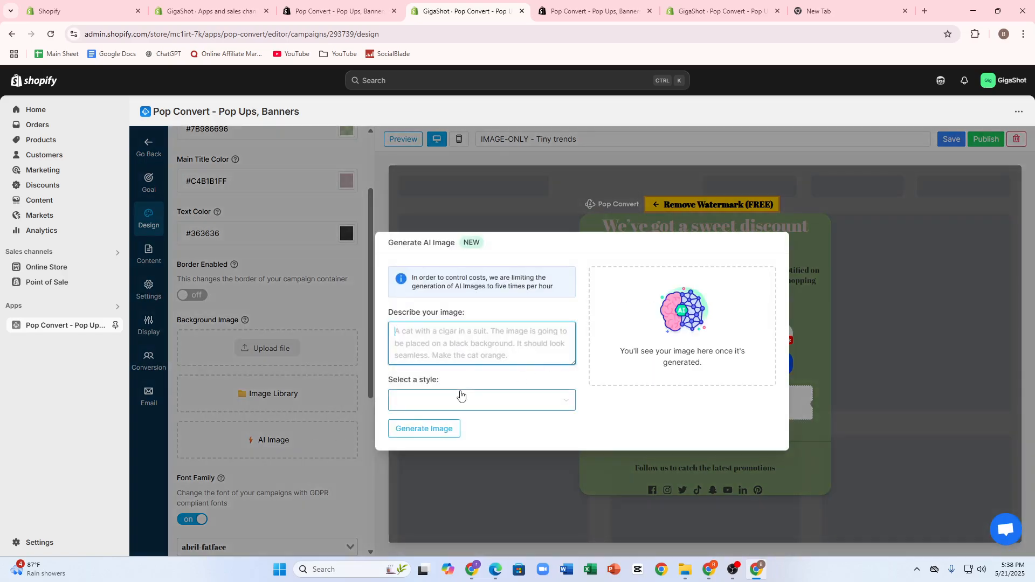
pyautogui.click(434, 445)
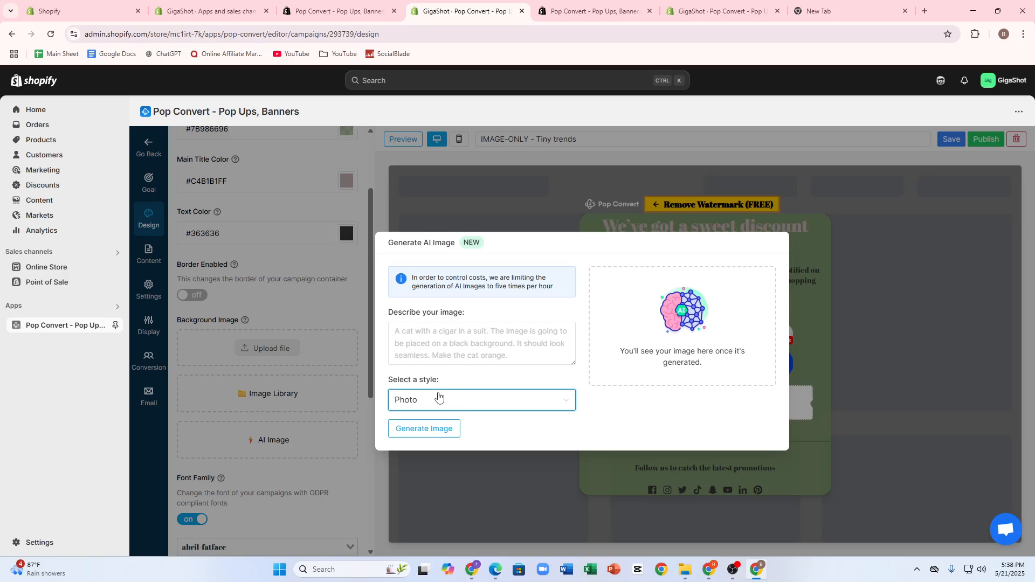
pyautogui.click(439, 398)
pyautogui.click(432, 460)
pyautogui.click(436, 358)
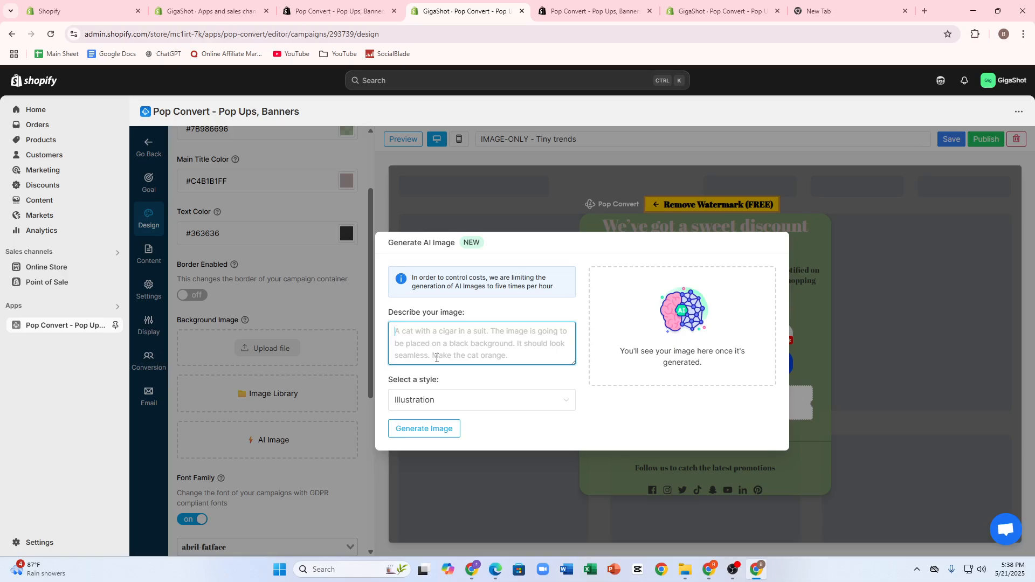
pyautogui.write('G')
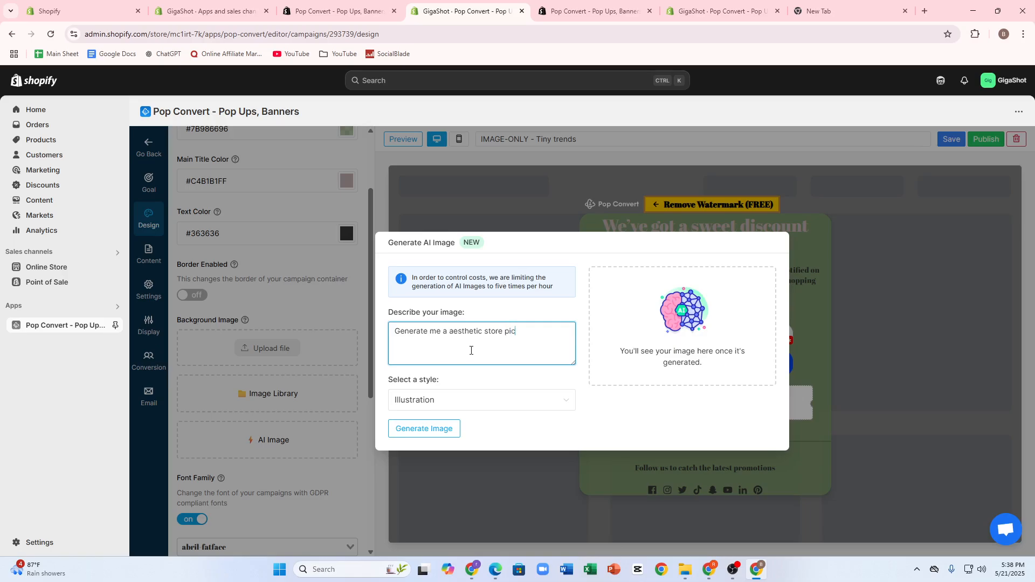
pyautogui.click(429, 429)
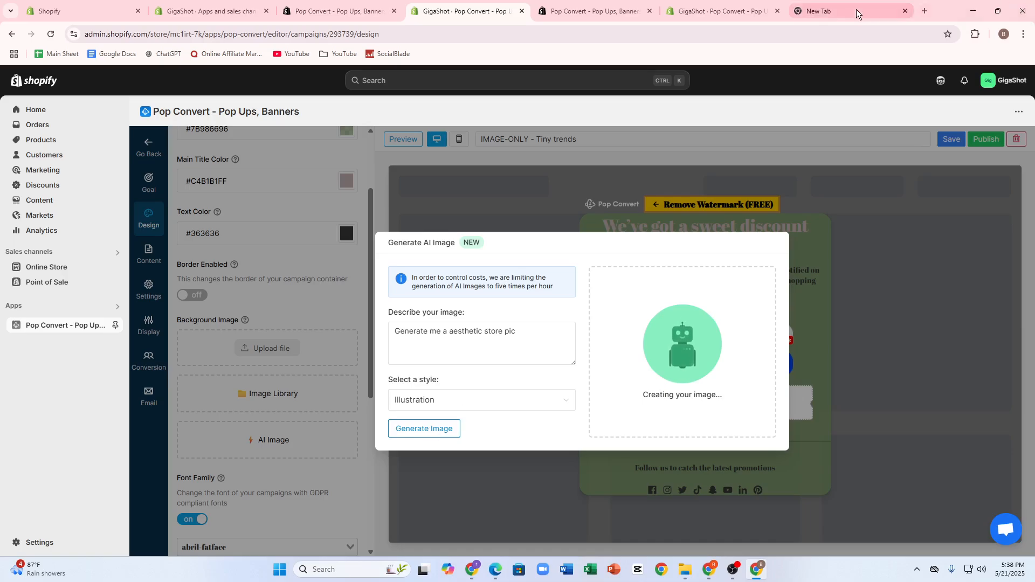
# Look through the Pop Convert dashboard in the other browser tab and open its list of popup campaigns
pyautogui.click(712, 11)
pyautogui.scroll(-3, 239, 382)
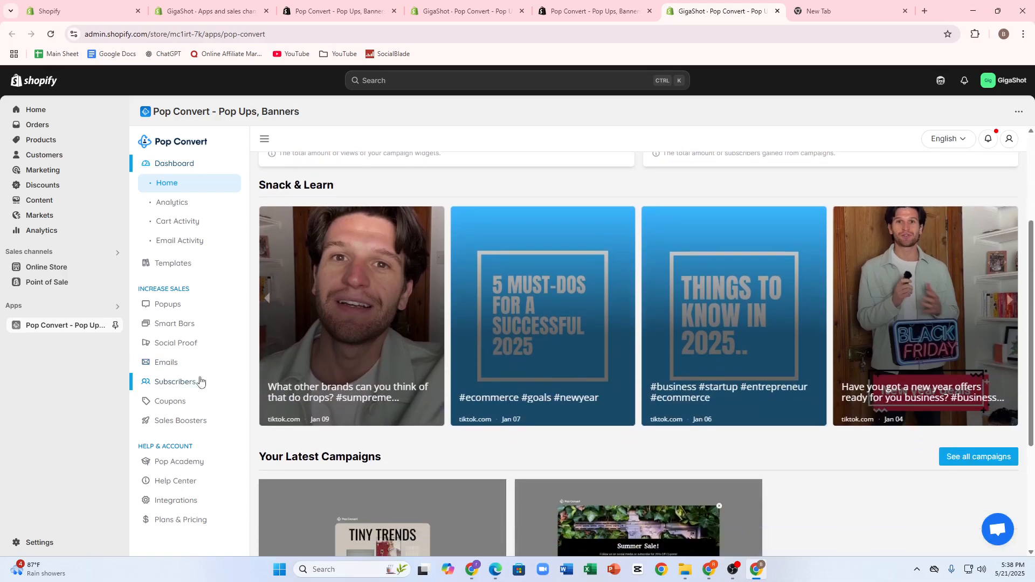
pyautogui.click(158, 305)
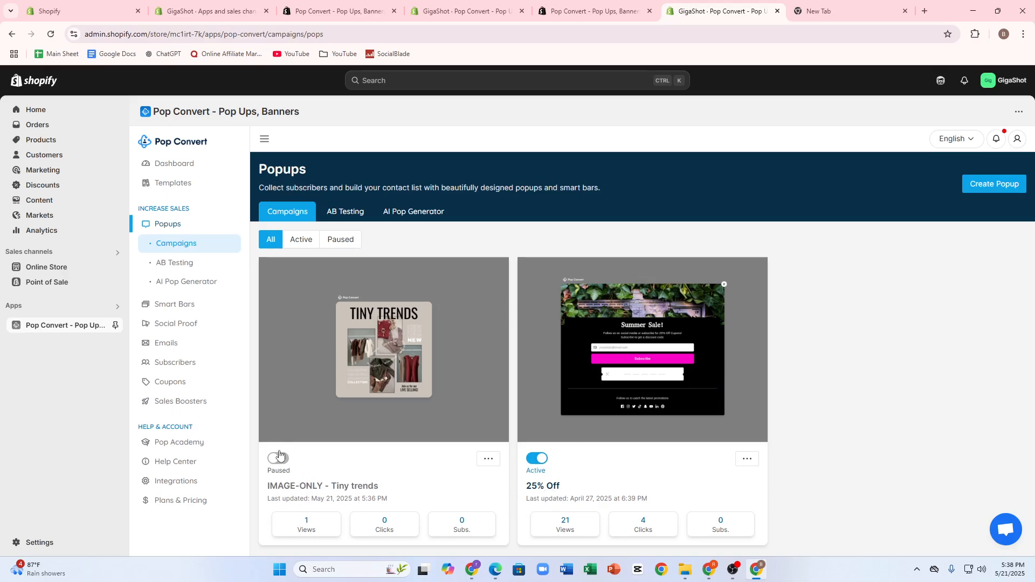
# Return to the popup editor and use the generated store image as the popup's background
pyautogui.click(334, 11)
pyautogui.click(463, 11)
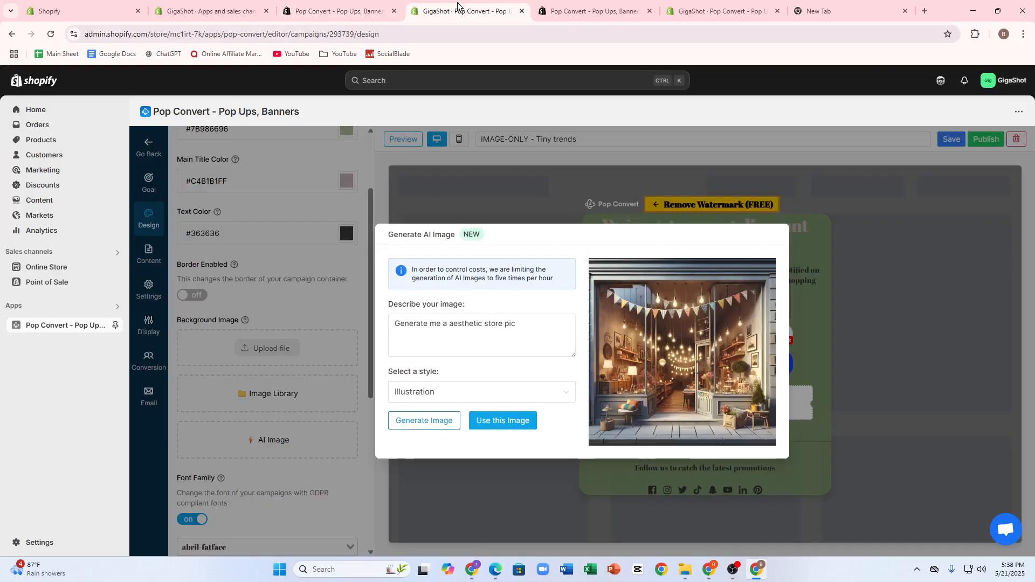
pyautogui.click(488, 422)
# Set the popup's padding to 19 px and maximum width to 633 px, and raise its overlay opacity slightly above 50%
pyautogui.scroll(-8, 342, 439)
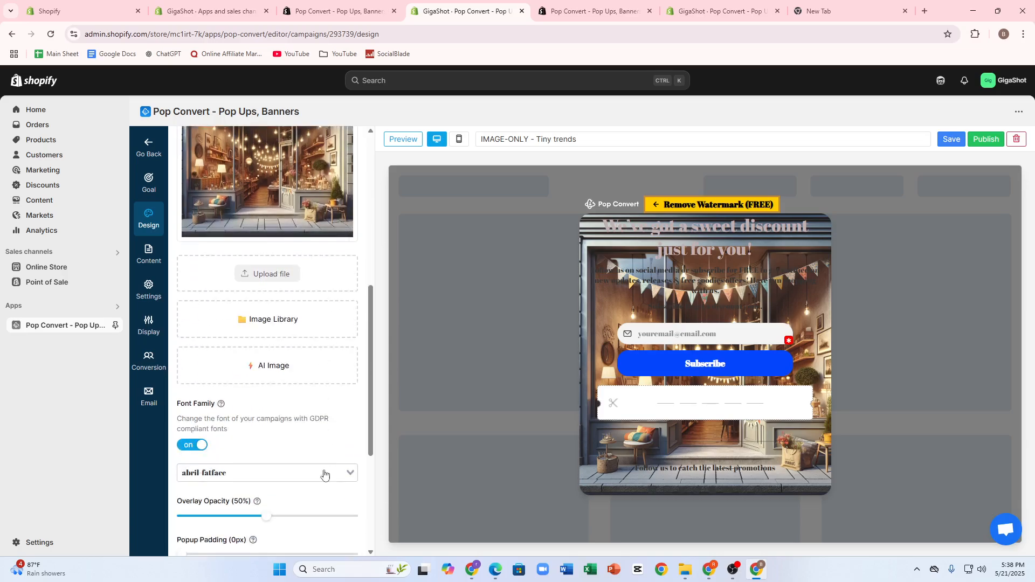
pyautogui.moveTo(212, 430); pyautogui.dragTo(215, 392)
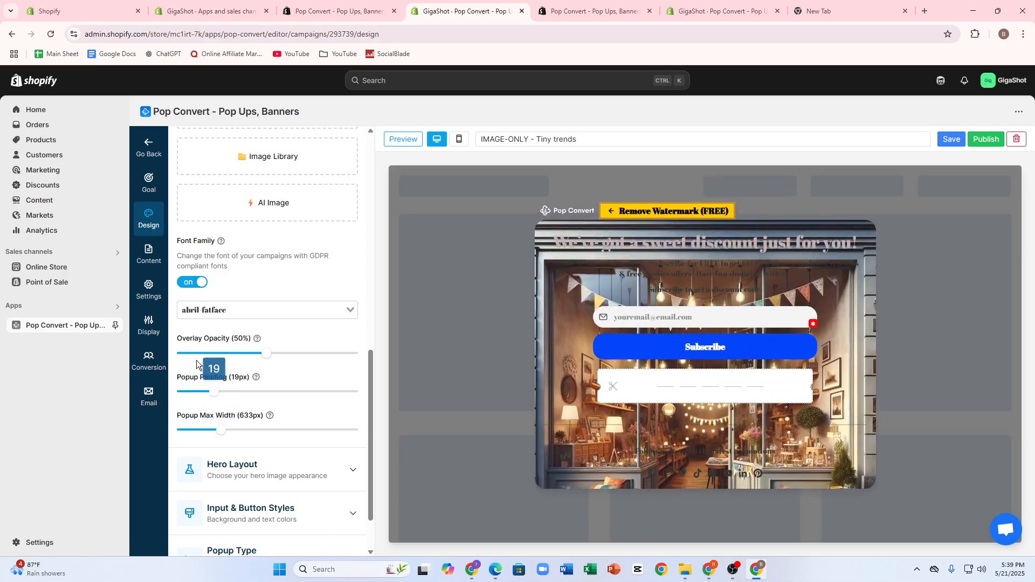
pyautogui.moveTo(266, 353)
pyautogui.mouseDown()
pyautogui.moveTo(247, 359)
pyautogui.moveTo(286, 355)
pyautogui.mouseUp()
pyautogui.scroll(10, 302, 302)
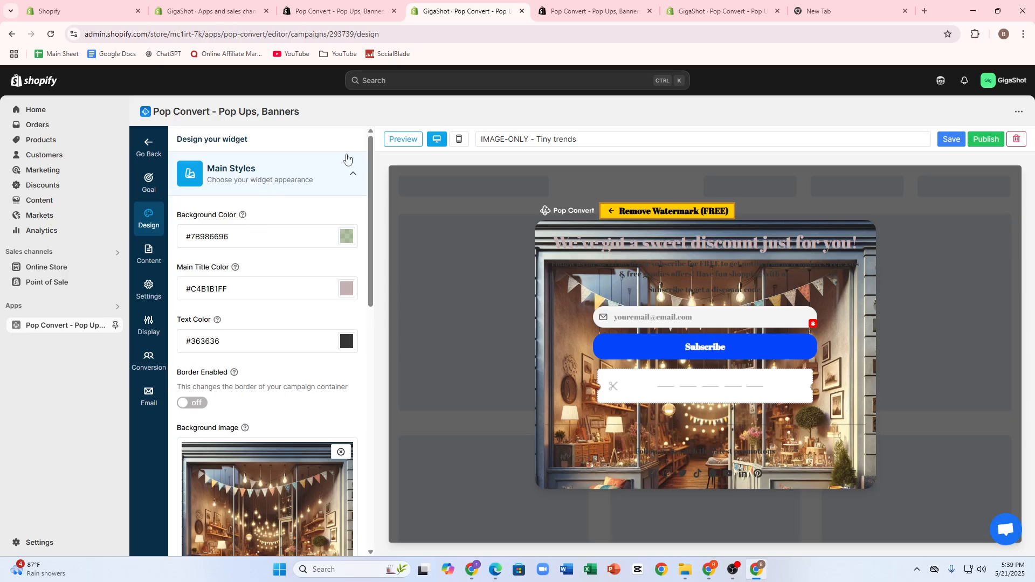
pyautogui.click(353, 173)
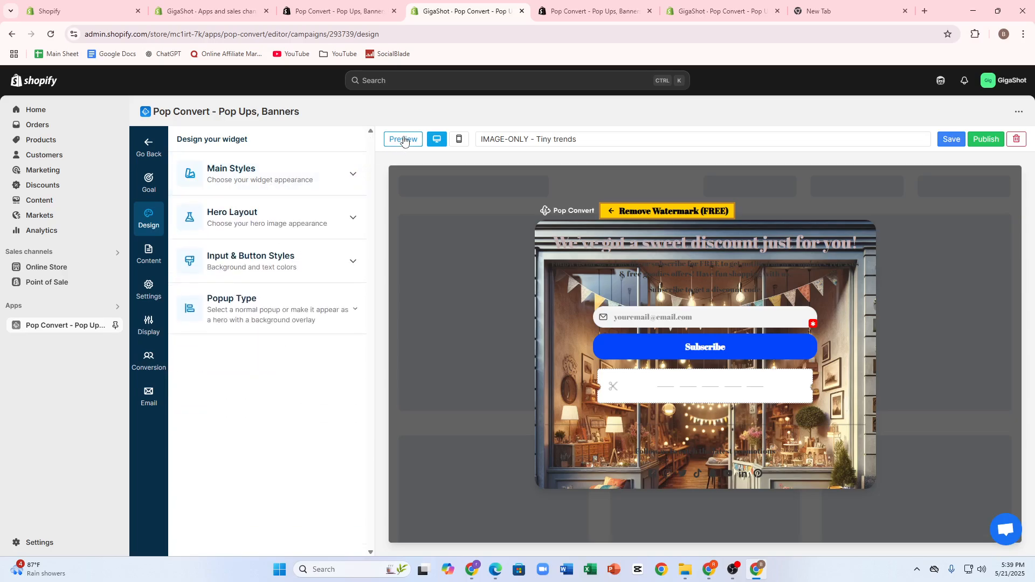
# Add a Button block to the popup's content and open its action, label and URL options
pyautogui.click(149, 291)
pyautogui.click(156, 262)
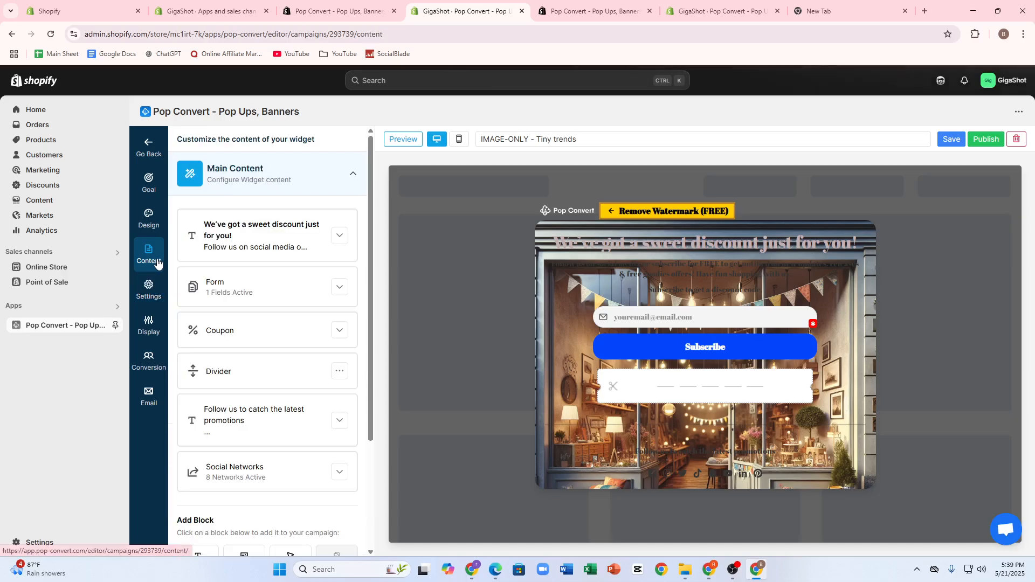
pyautogui.scroll(-3, 248, 278)
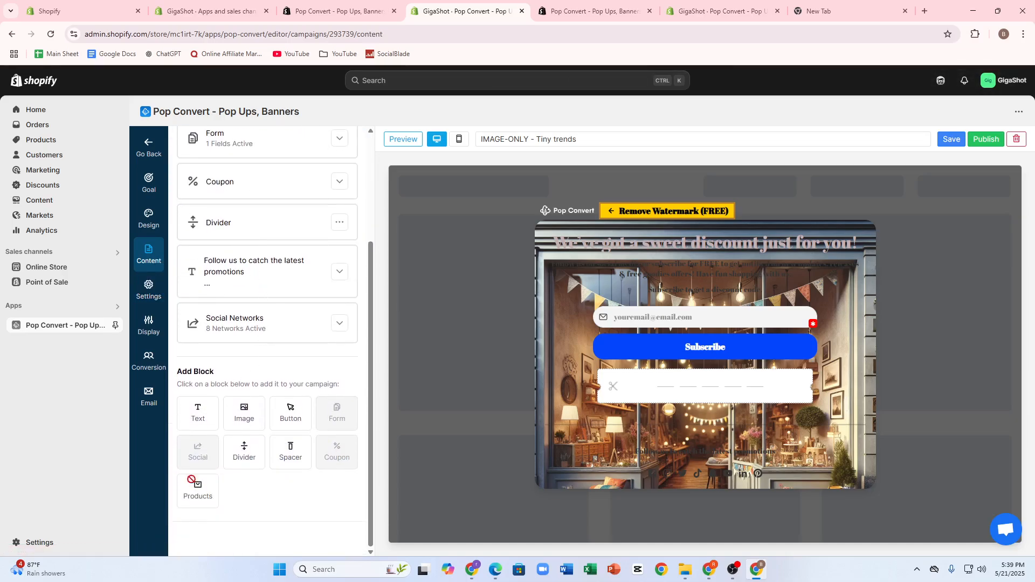
pyautogui.click(290, 416)
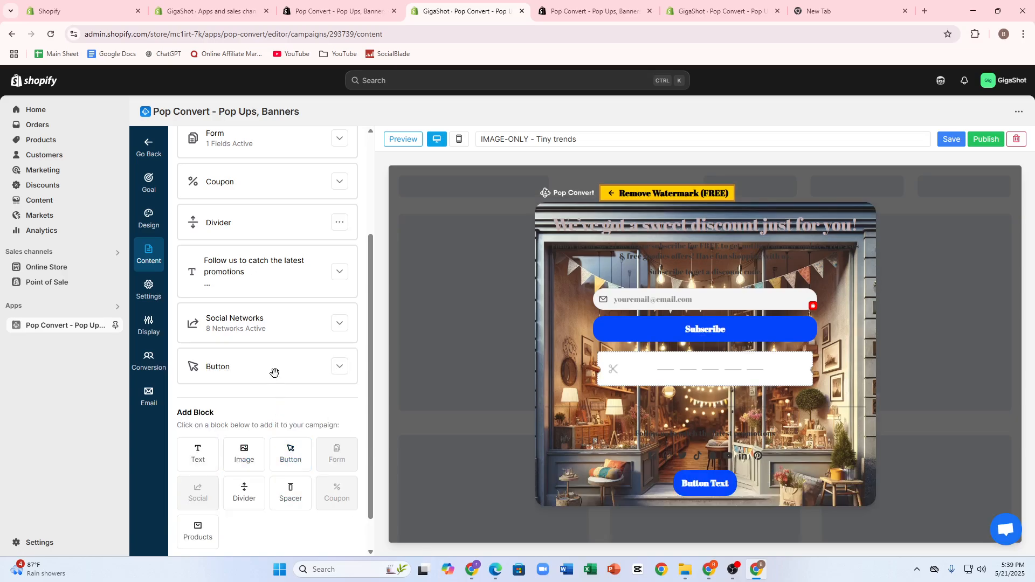
pyautogui.click(211, 374)
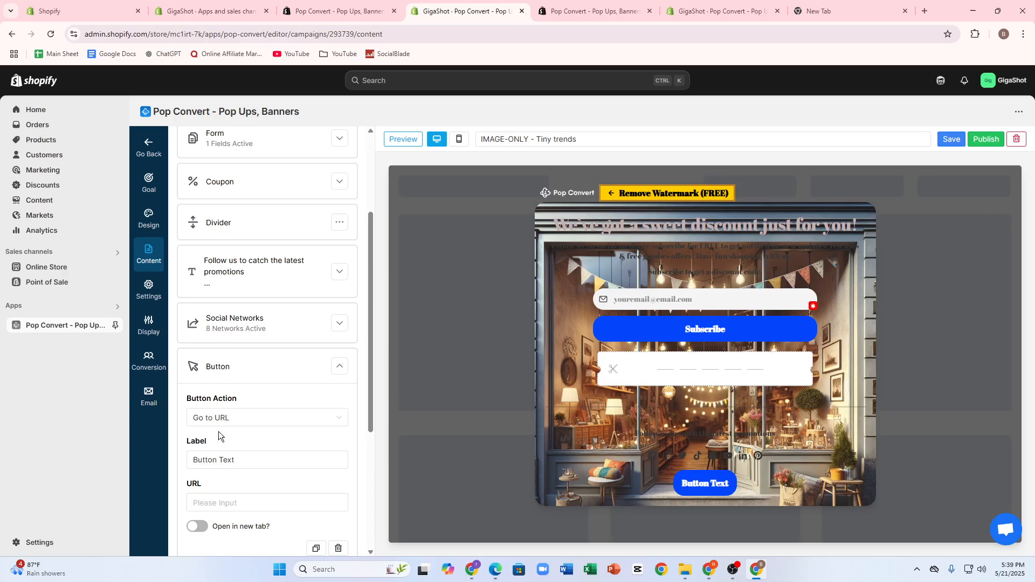
pyautogui.click(222, 459)
pyautogui.scroll(-2, 237, 485)
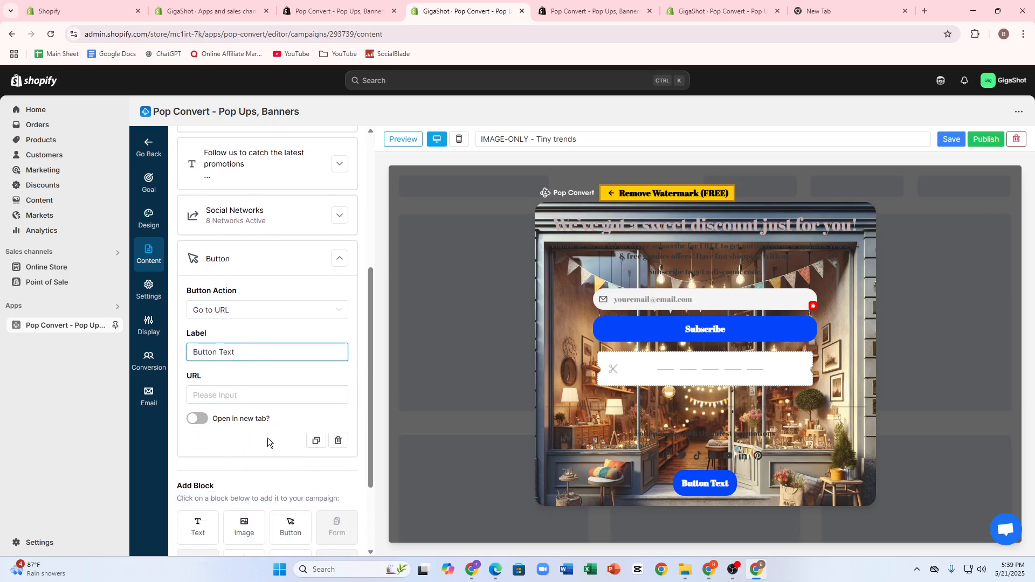
# Enable the button trigger that re-opens the closed popup, and expand the display schedule and trigger styling options
pyautogui.click(149, 325)
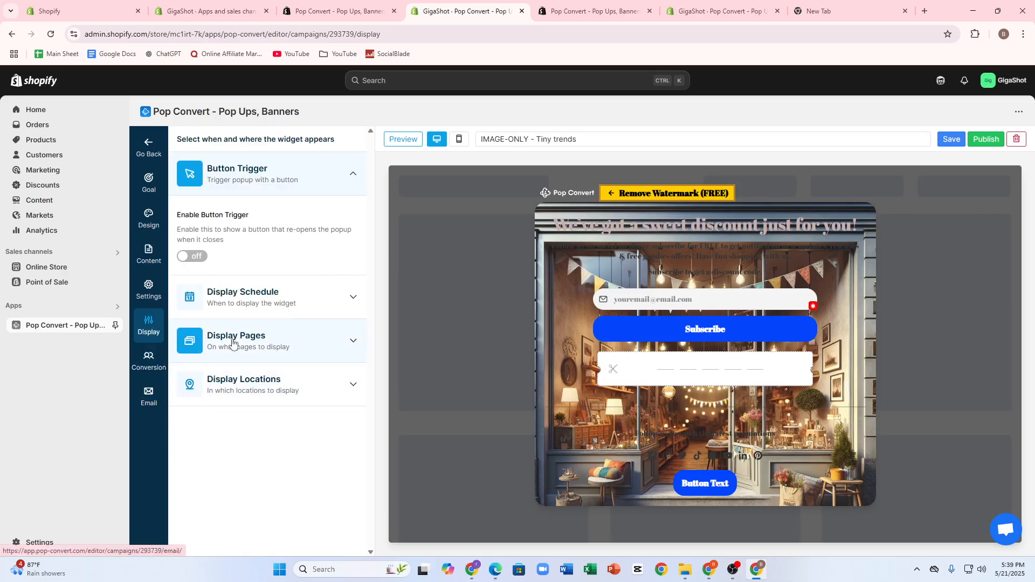
pyautogui.click(254, 312)
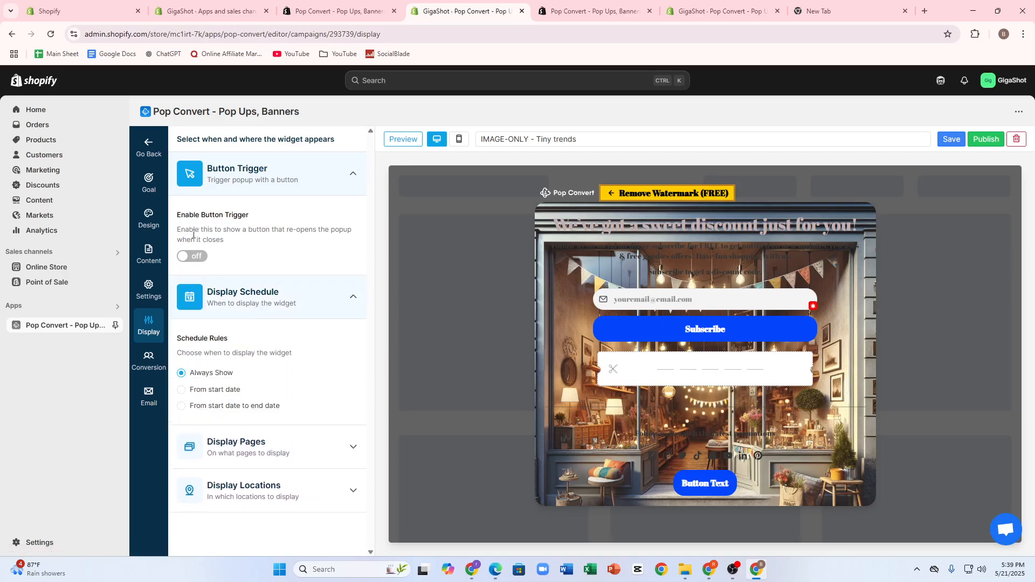
pyautogui.click(192, 256)
pyautogui.scroll(-1, 227, 345)
pyautogui.click(253, 292)
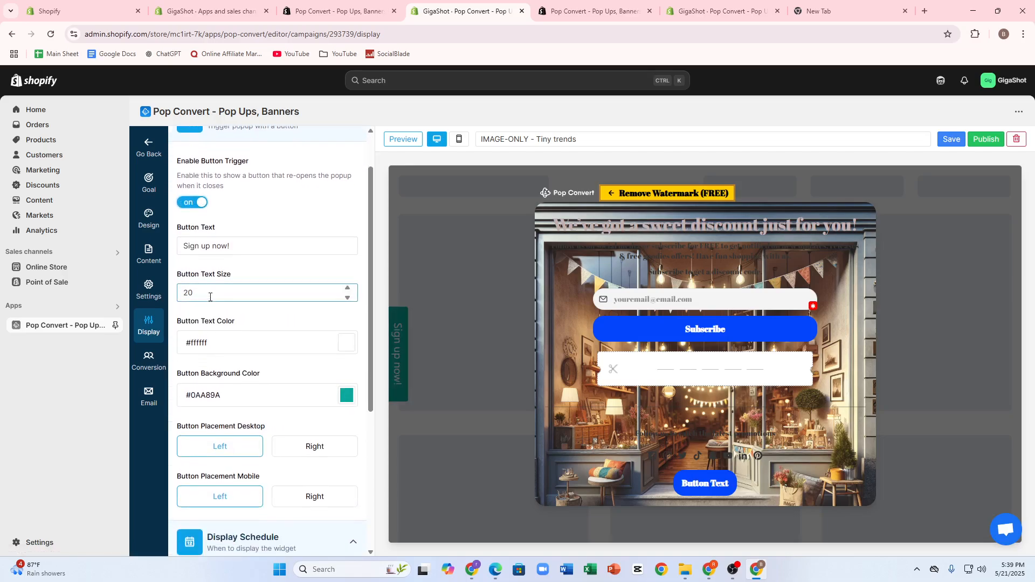
pyautogui.scroll(-2, 188, 499)
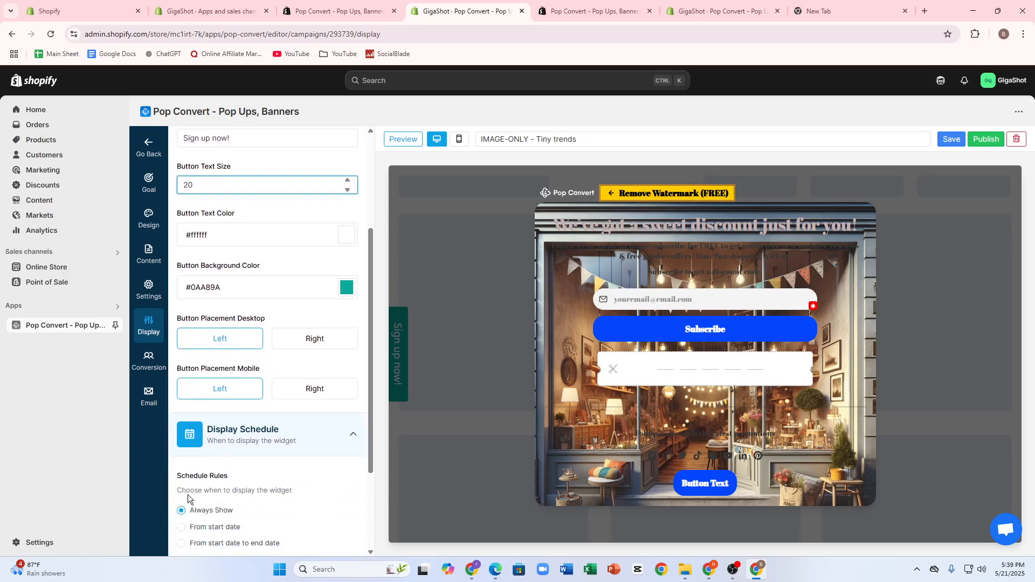
# Set the popup to show again after 15 days once it has been closed
pyautogui.click(149, 288)
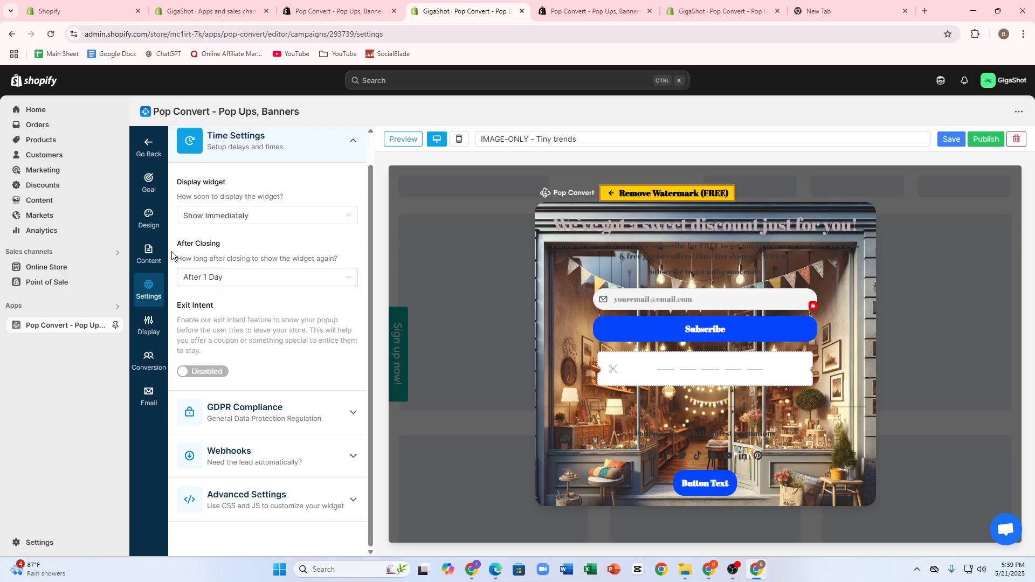
pyautogui.moveTo(181, 259); pyautogui.dragTo(310, 259)
pyautogui.click(318, 277)
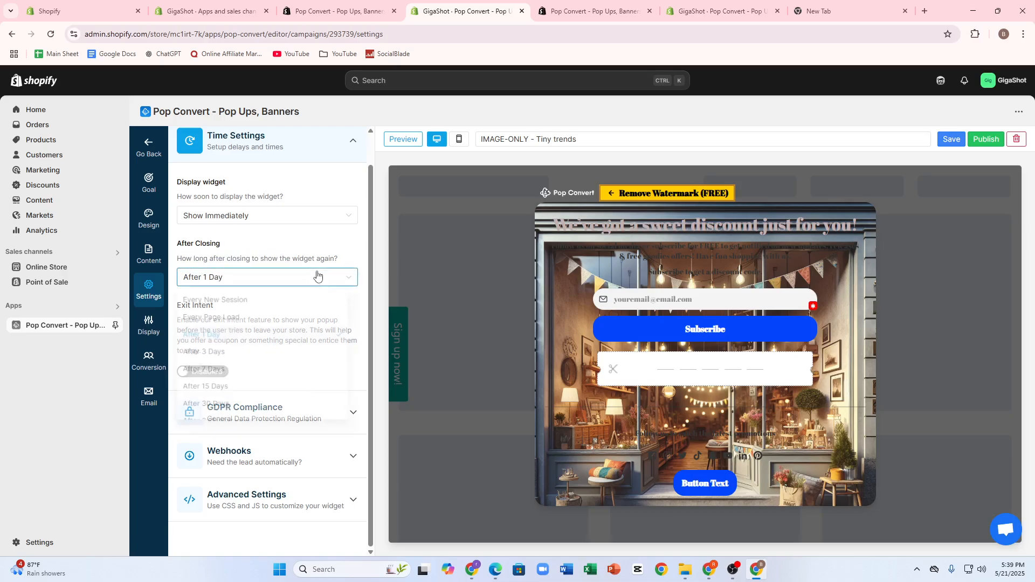
pyautogui.click(207, 392)
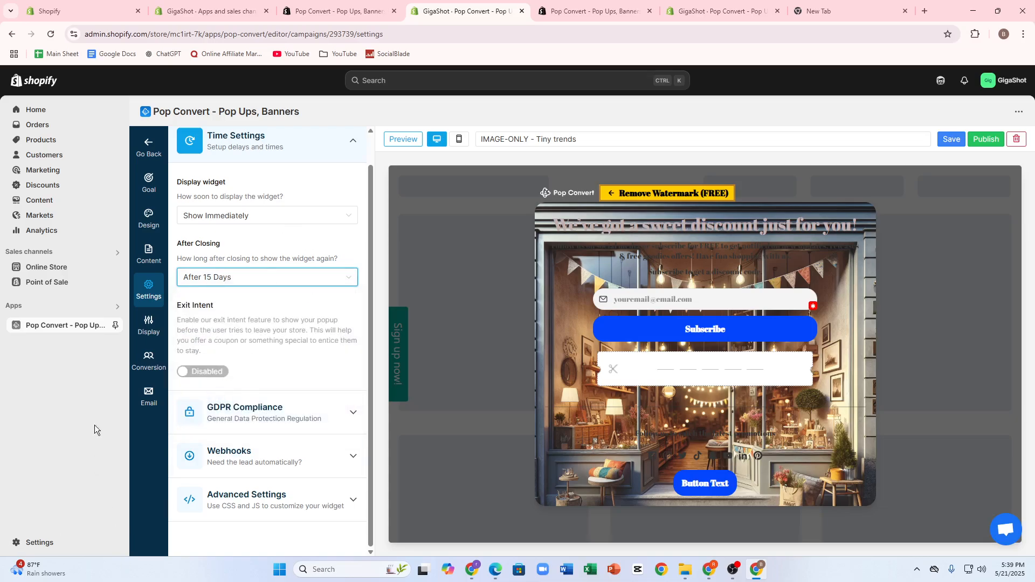
# Set the popup to display with a 3 seconds delay
pyautogui.scroll(1, 203, 380)
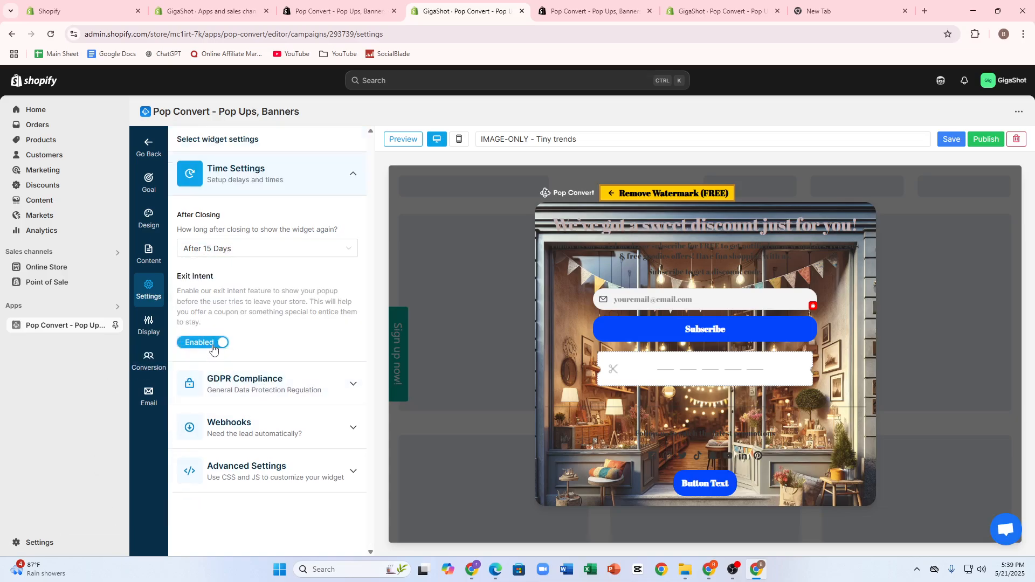
pyautogui.click(254, 249)
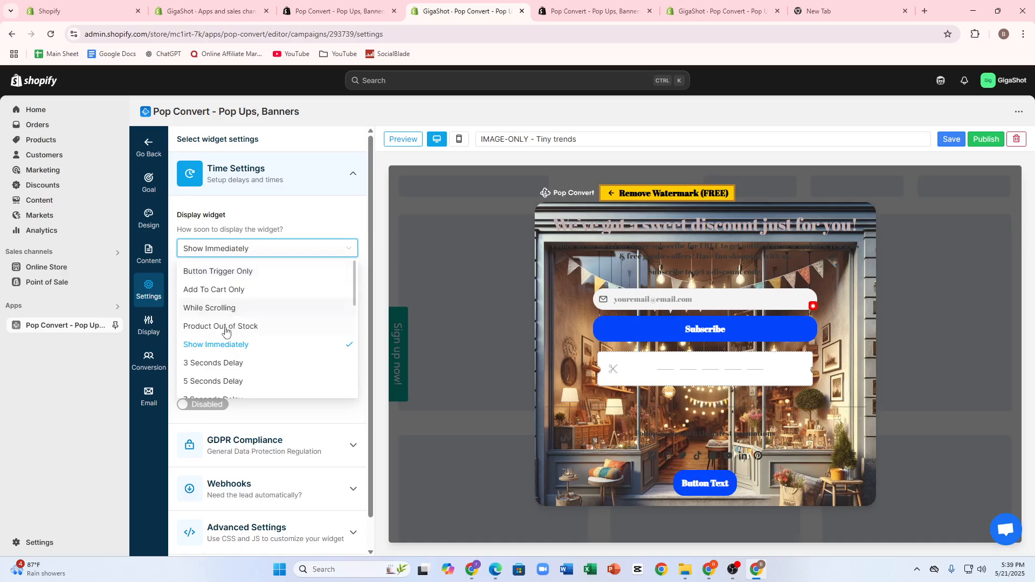
pyautogui.scroll(-1, 242, 372)
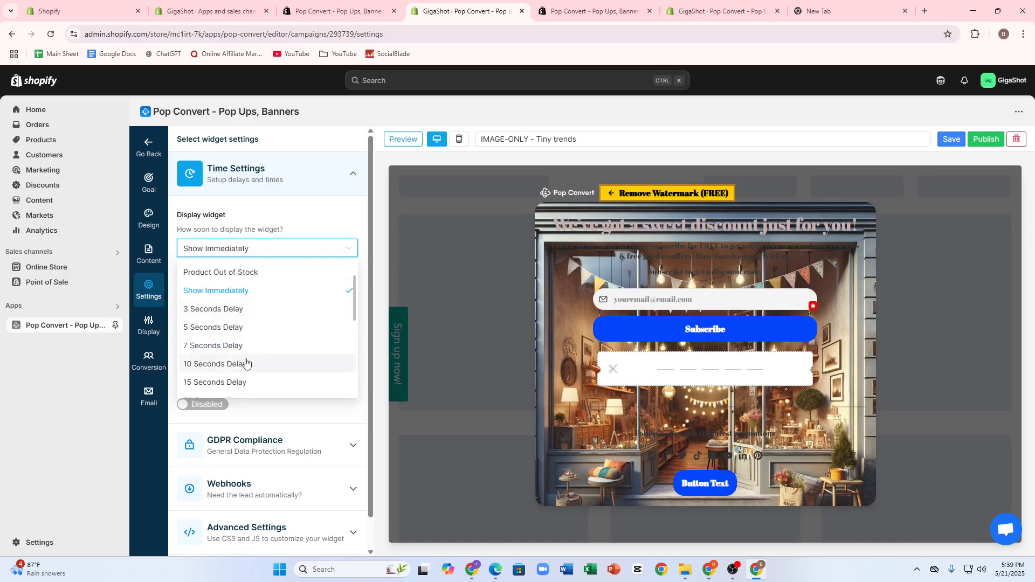
pyautogui.click(239, 313)
pyautogui.click(243, 249)
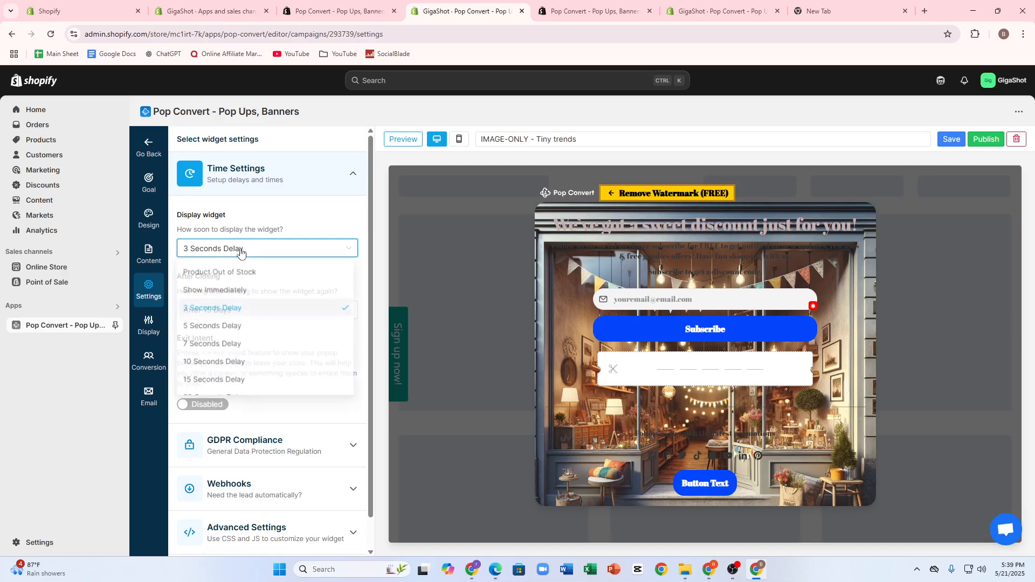
pyautogui.click(219, 422)
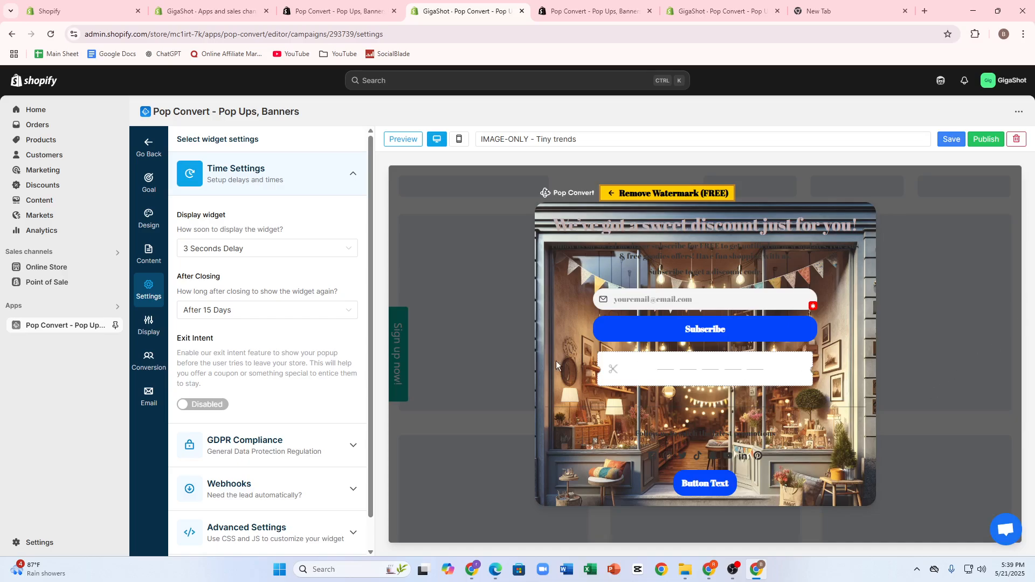
# Publish the "IMAGE-ONLY - Tiny trends" popup campaign and confirm the publication
pyautogui.scroll(-1, 556, 366)
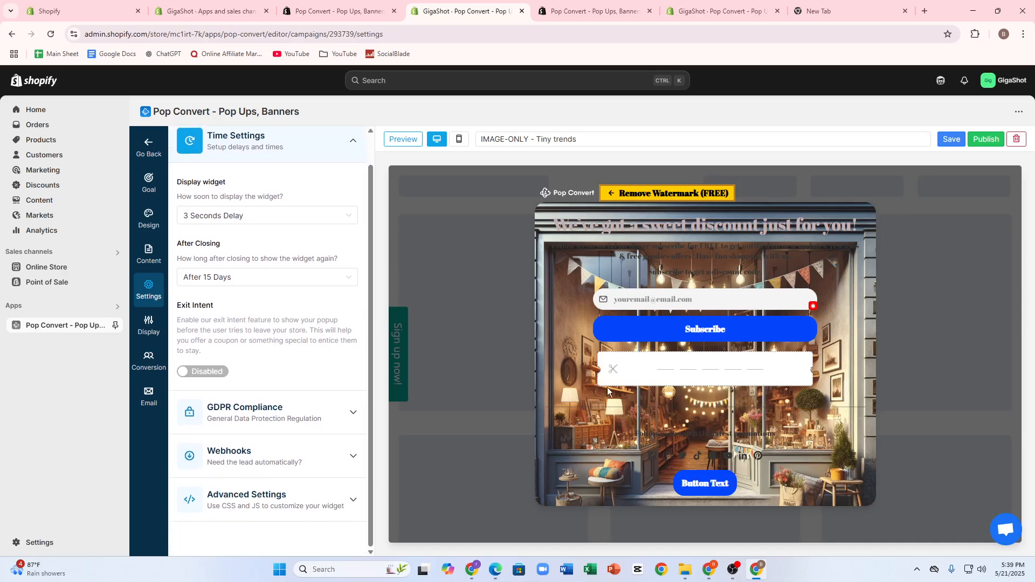
pyautogui.click(986, 139)
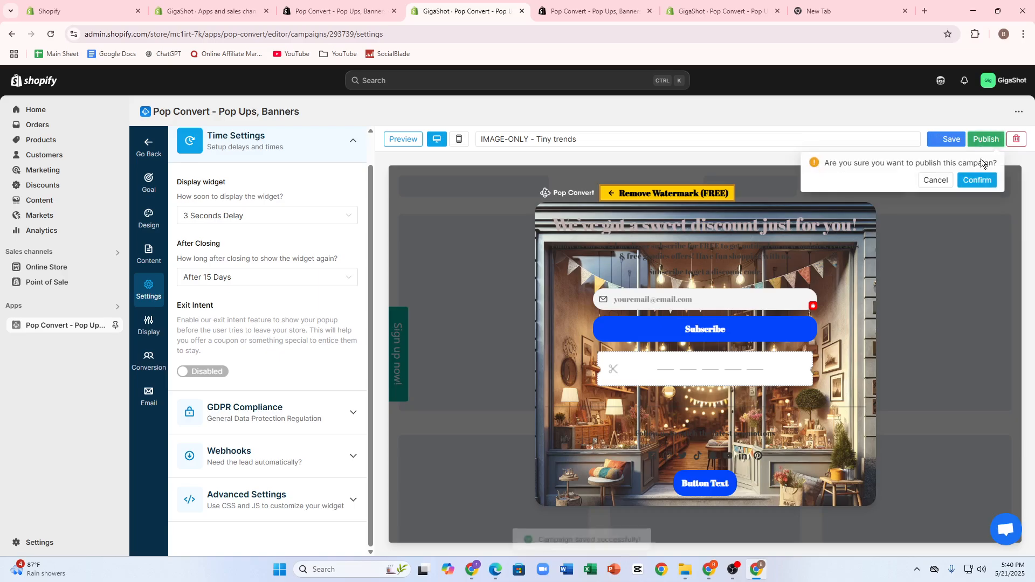
pyautogui.click(977, 179)
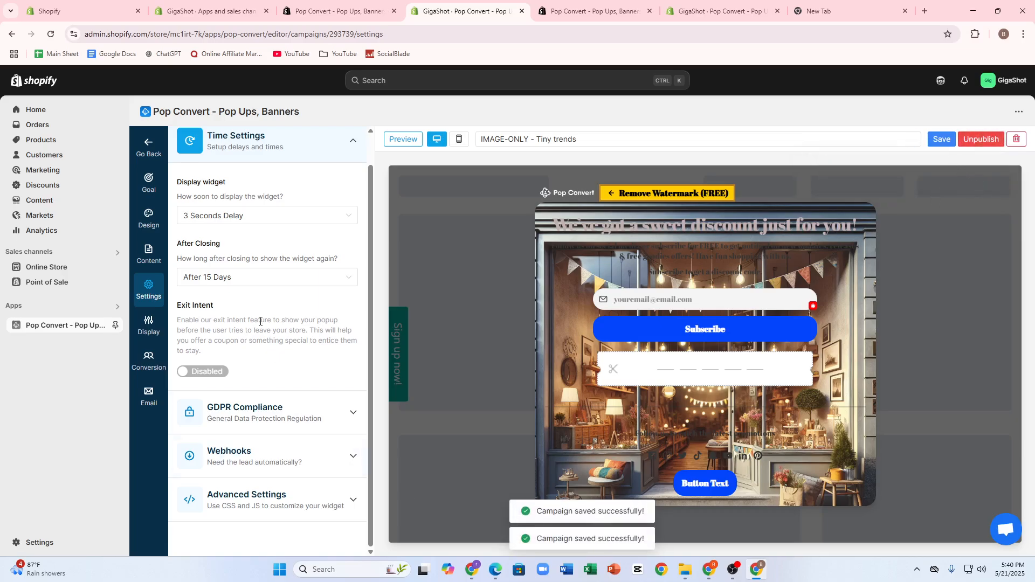
# Activate the "IMAGE-ONLY - Tiny trends" campaign in the popup campaigns list
pyautogui.click(716, 19)
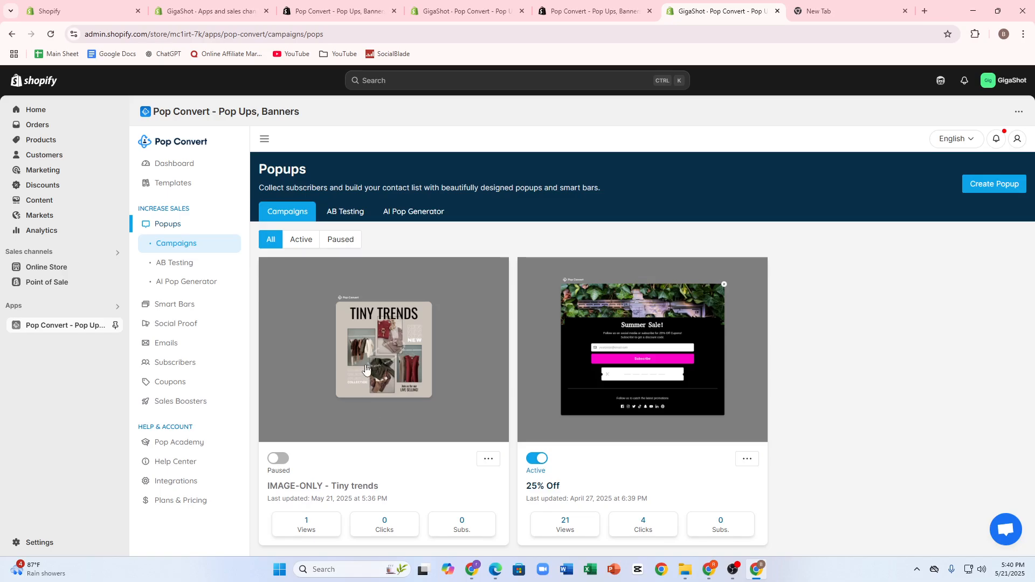
pyautogui.click(277, 460)
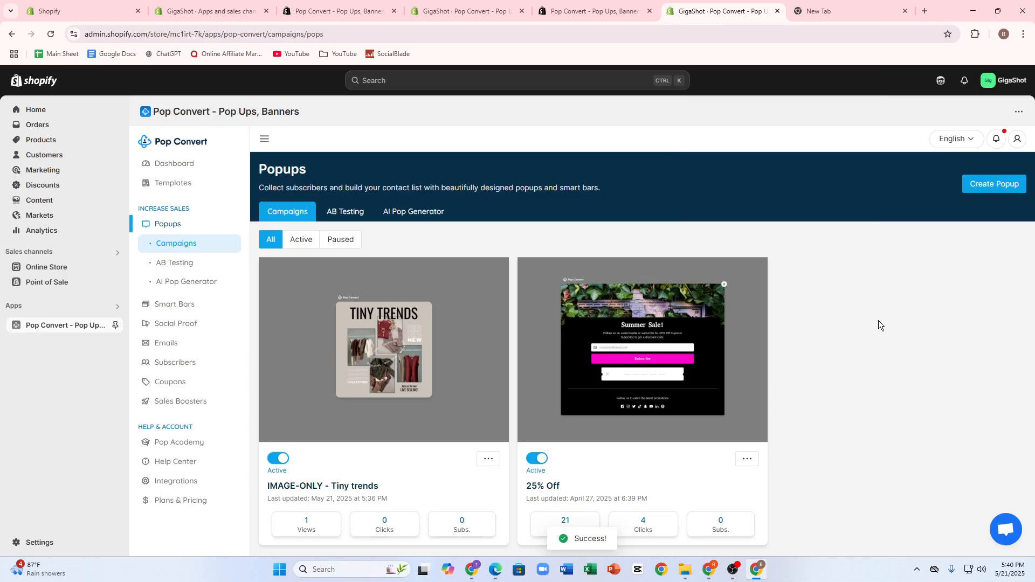
pyautogui.click(983, 188)
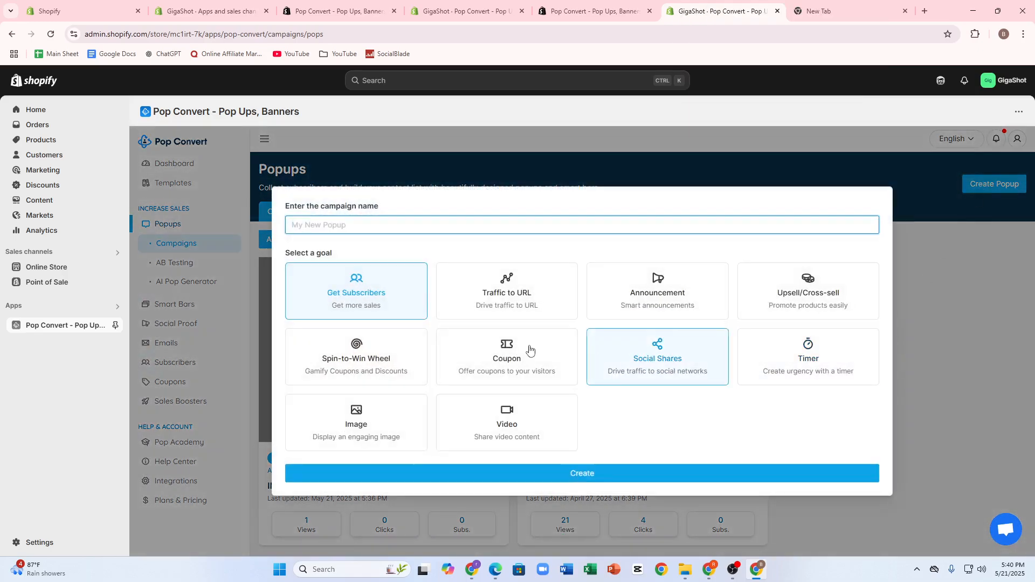
pyautogui.click(488, 414)
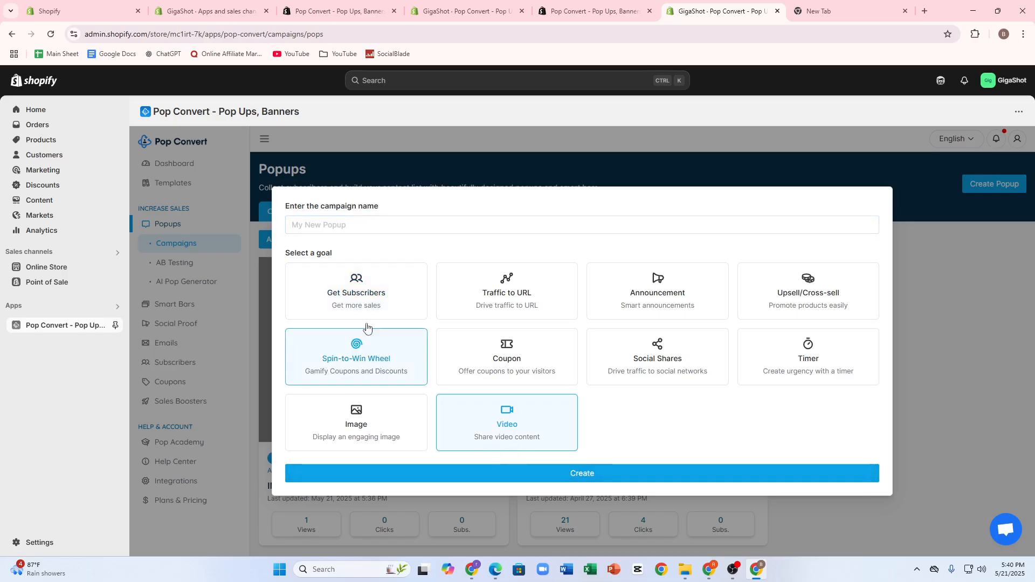
pyautogui.click(574, 475)
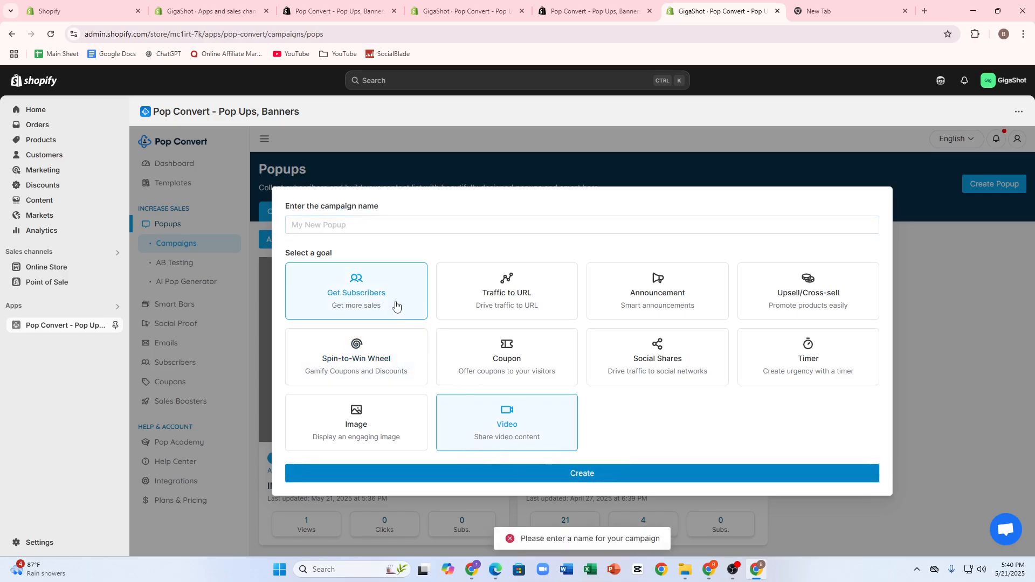
pyautogui.click(377, 225)
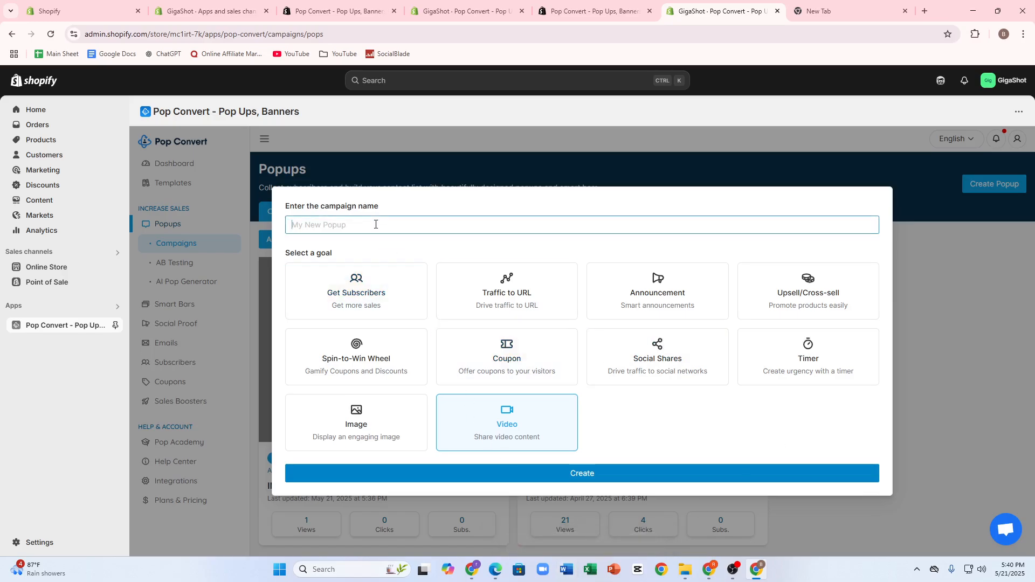
pyautogui.click(937, 335)
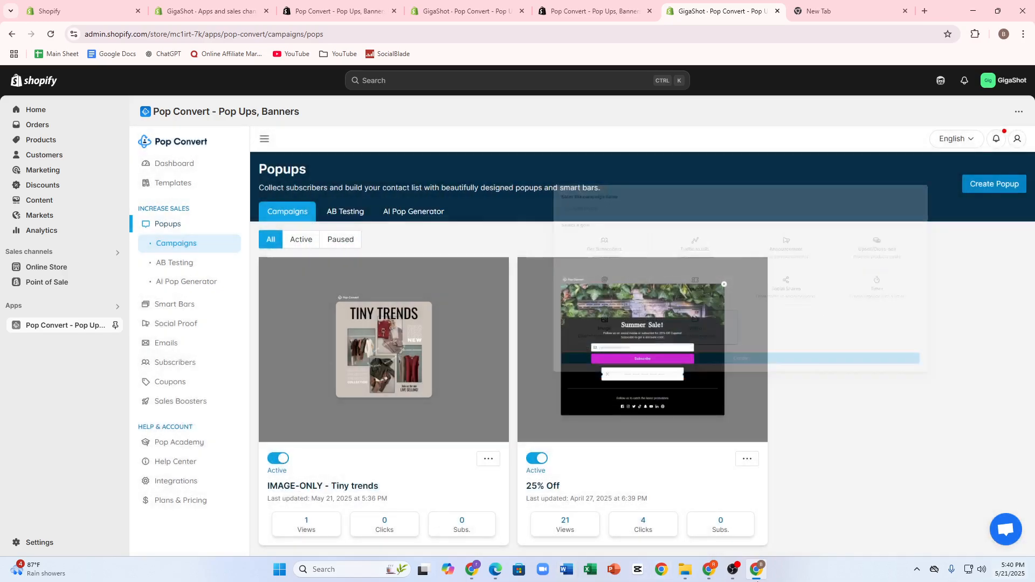
# View the "IMAGE-ONLY - Tiny trends" campaign in the editor and return to the popup campaigns list
pyautogui.click(335, 384)
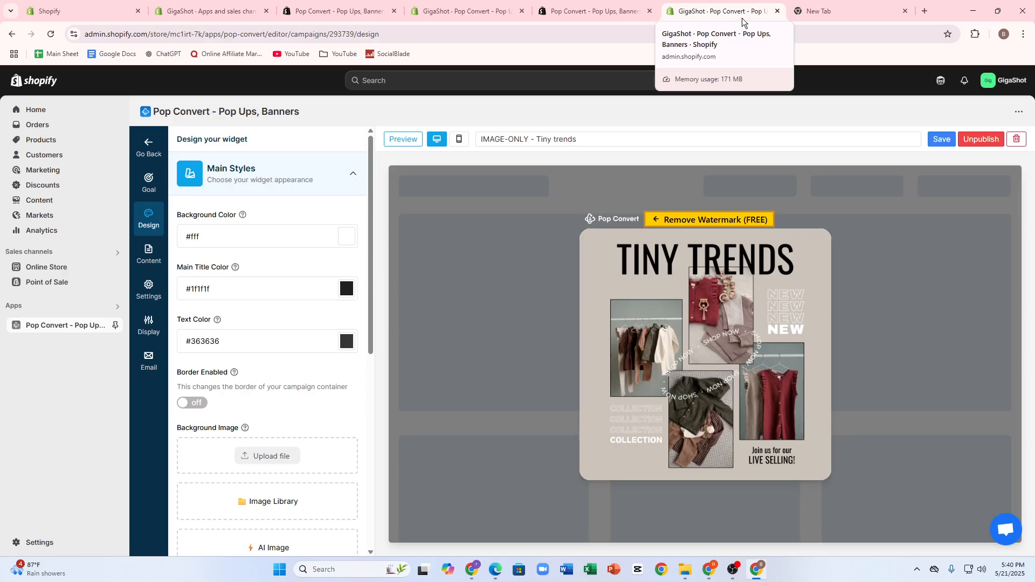
pyautogui.click(587, 12)
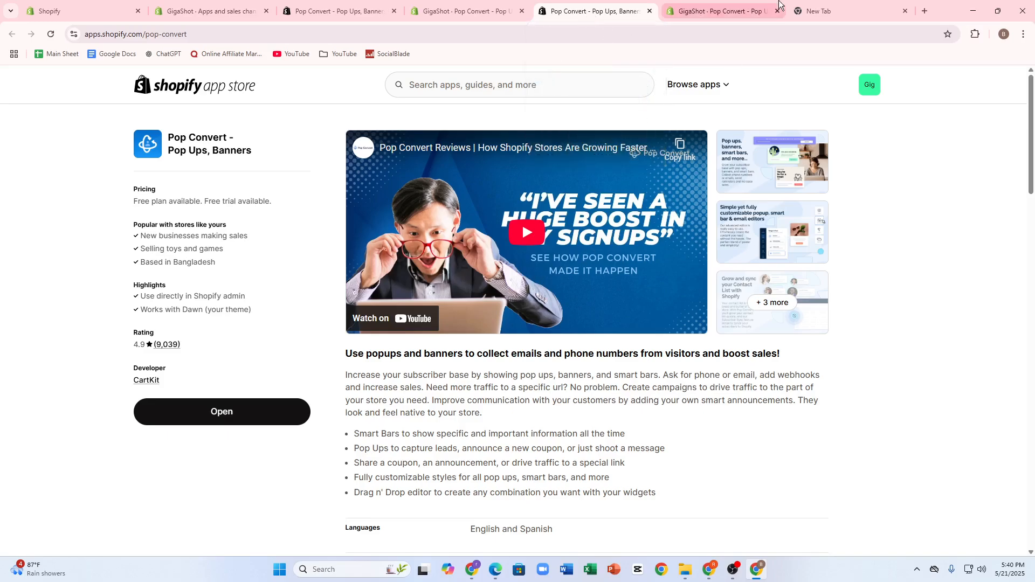
pyautogui.click(729, 4)
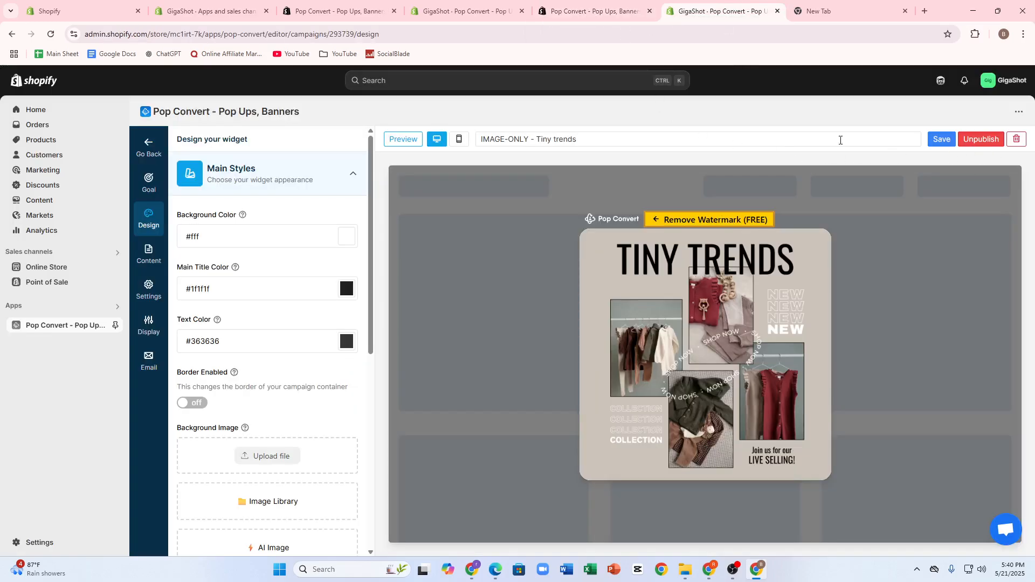
pyautogui.click(12, 34)
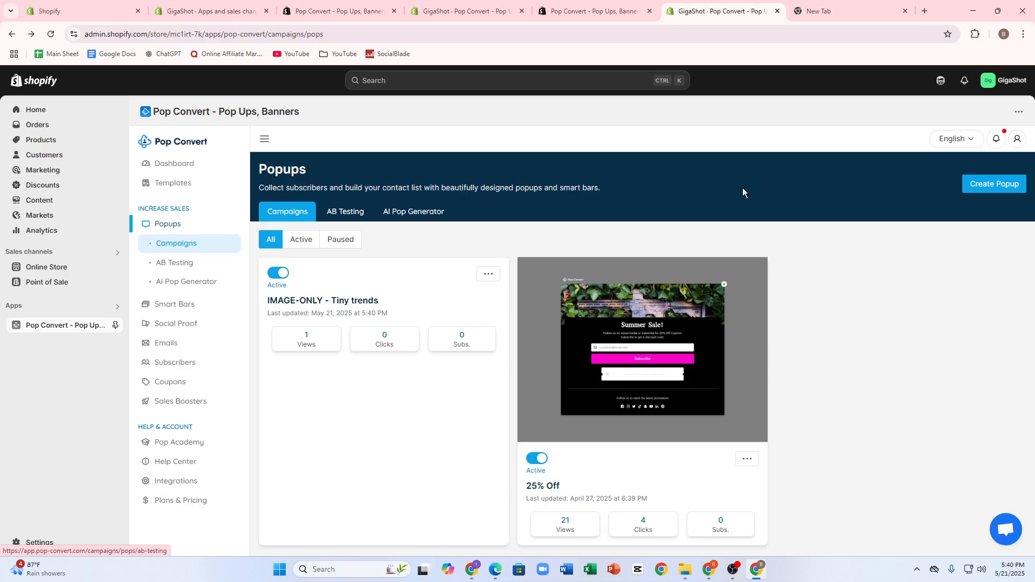
# Create a new popup campaign named "fggfhgf" with the Video goal
pyautogui.click(993, 185)
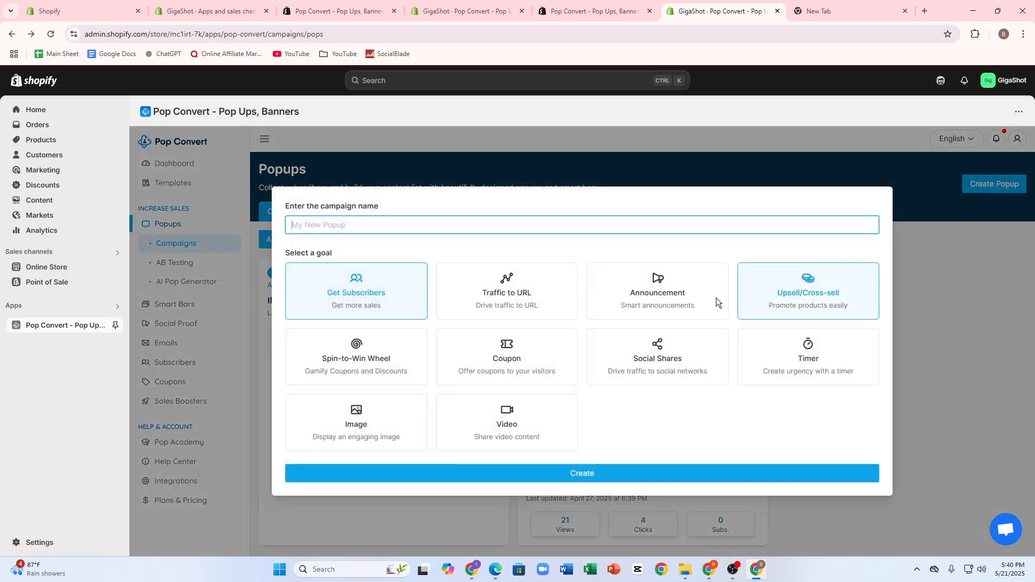
pyautogui.write('fggfhgf')
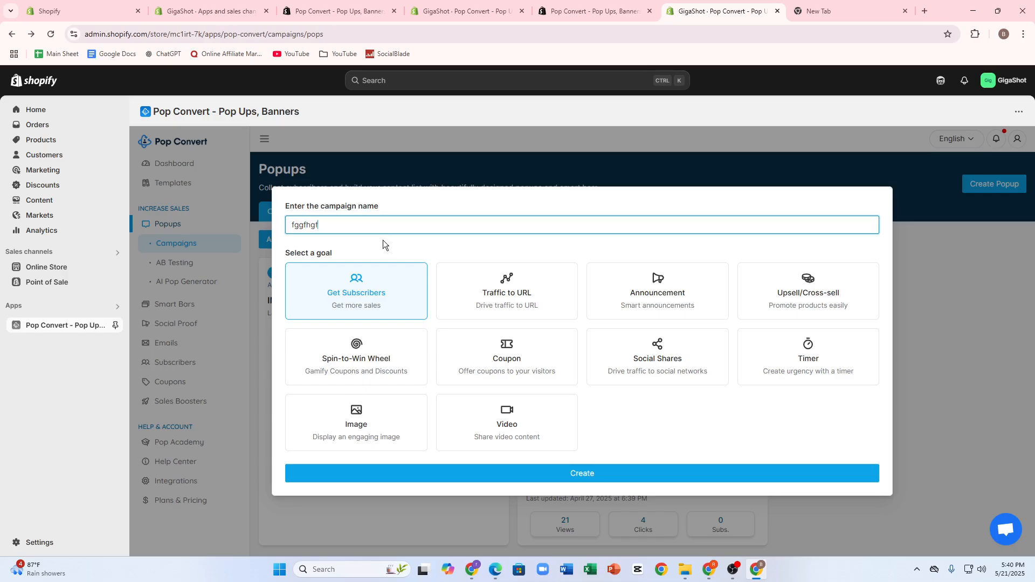
pyautogui.click(478, 445)
pyautogui.click(515, 468)
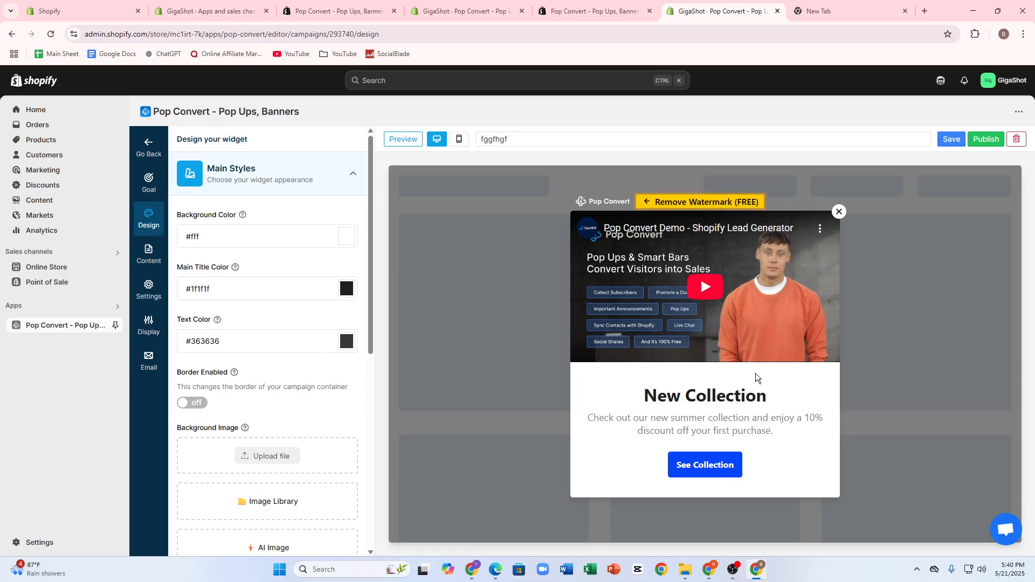
# Inspect the video popup's title and main styles, and compare its mobile and desktop layouts
pyautogui.tripleClick(690, 399)
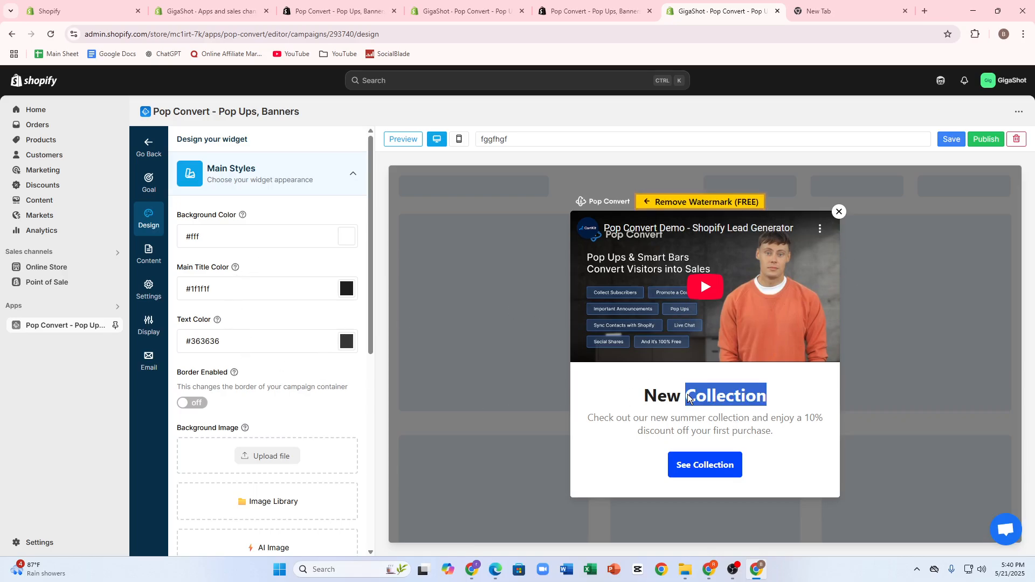
pyautogui.scroll(-10, 278, 246)
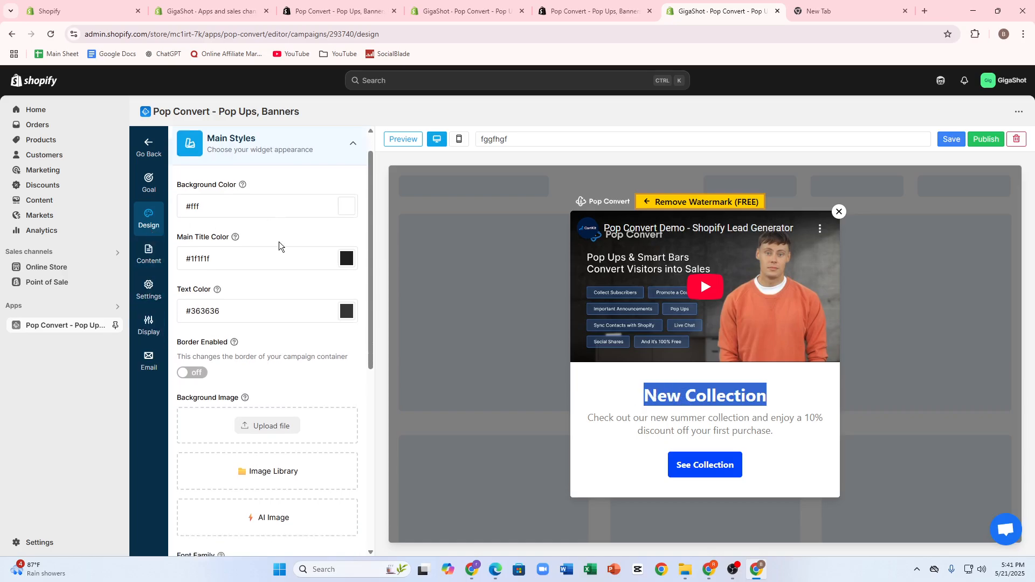
pyautogui.scroll(8, 262, 337)
pyautogui.scroll(1, 255, 322)
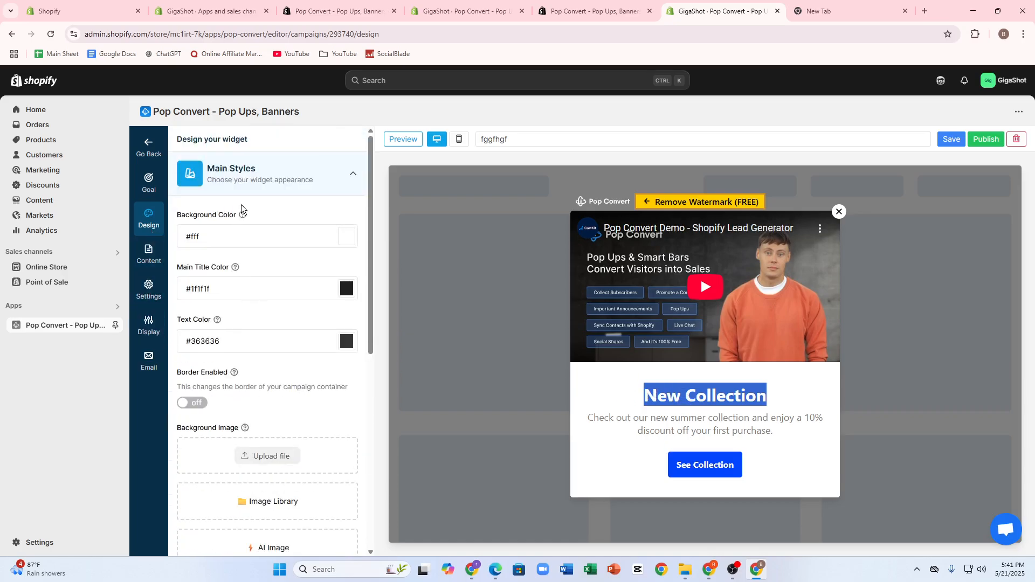
pyautogui.click(459, 139)
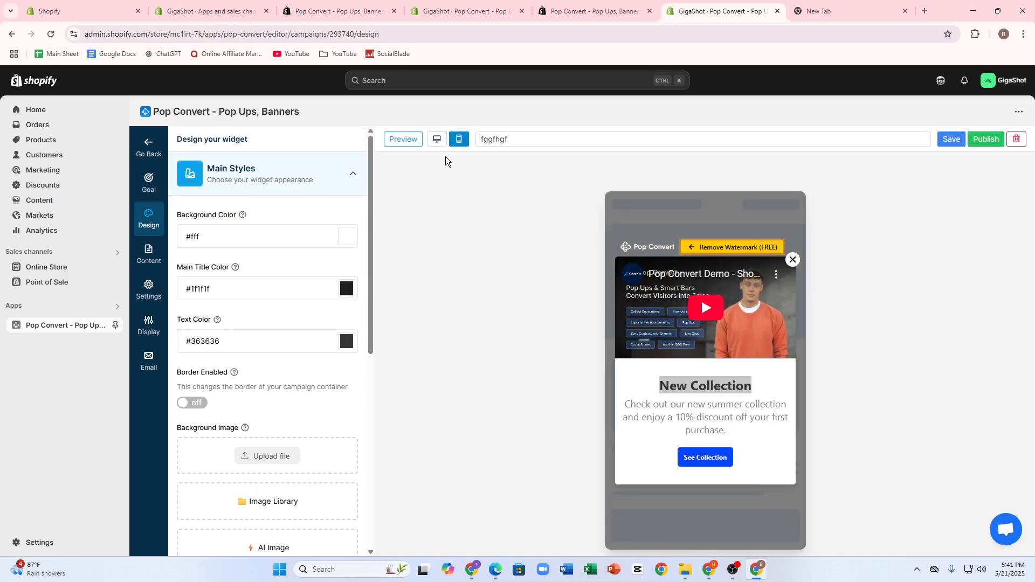
pyautogui.click(437, 139)
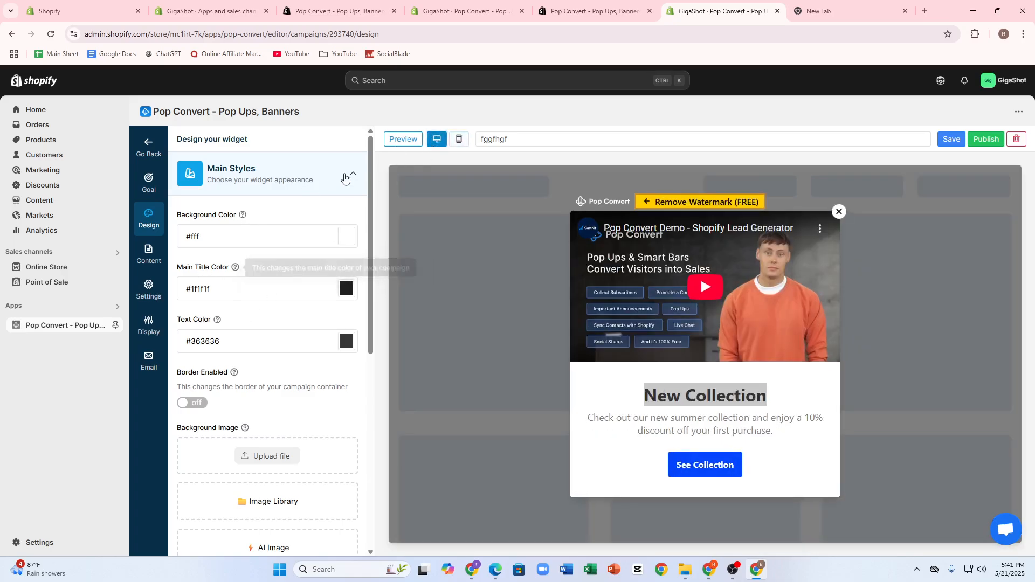
# Preview the video popup on the live storefront and close it there
pyautogui.click(403, 140)
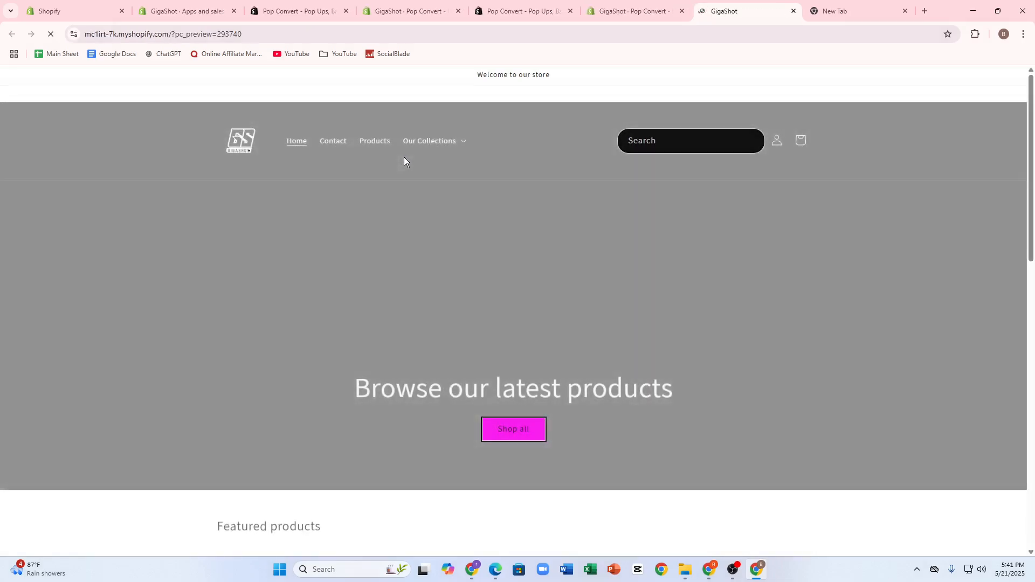
pyautogui.scroll(-1, 642, 333)
pyautogui.scroll(-3, 641, 333)
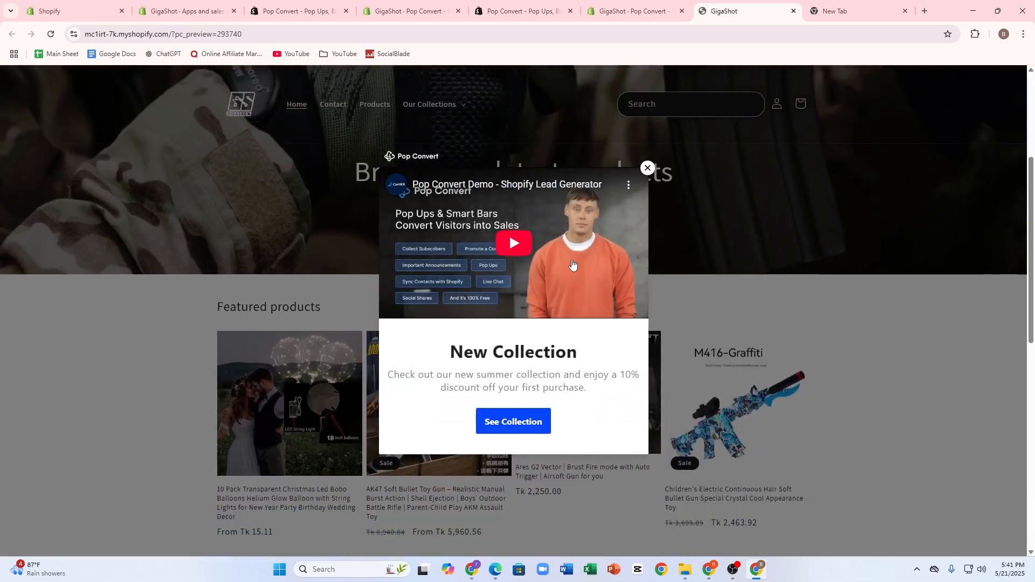
pyautogui.click(647, 169)
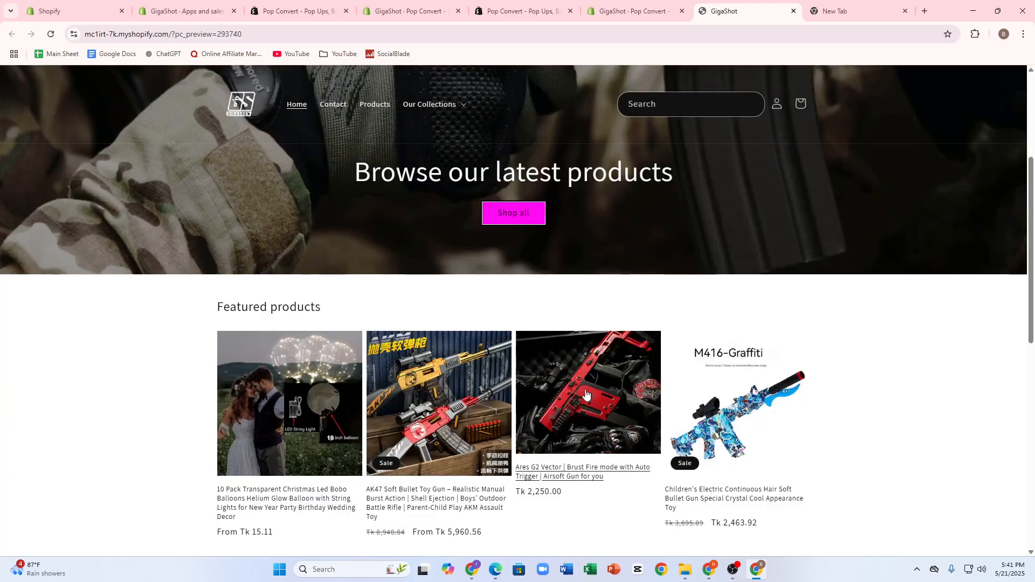